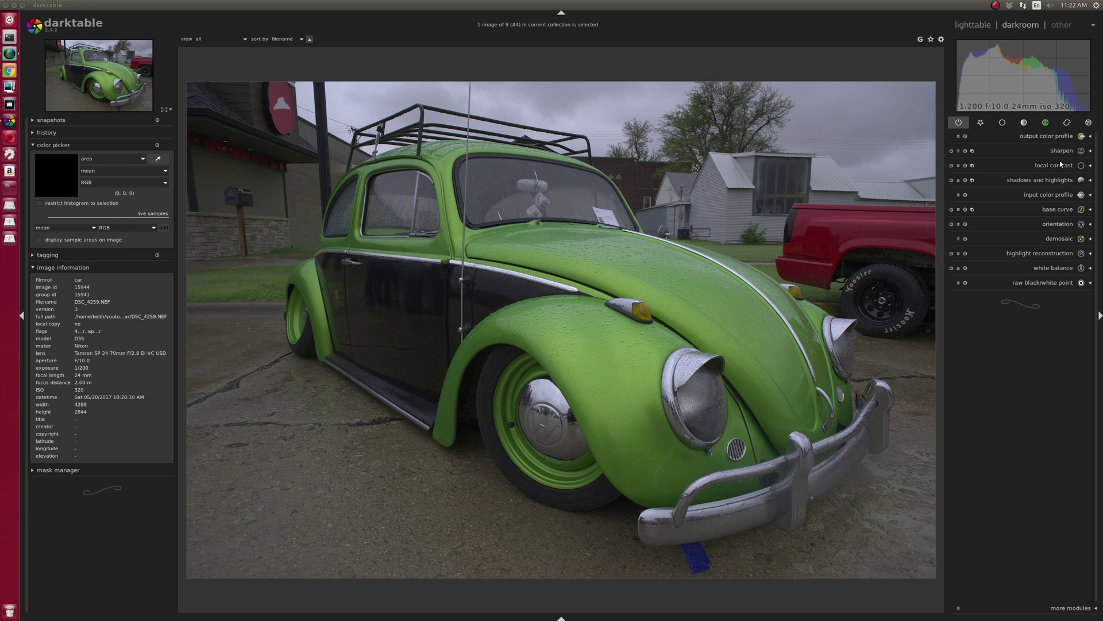
# - Apply an S-shaped tone curve, raising the midtones and nudging the lower shadow point
pyautogui.click(987, 123)
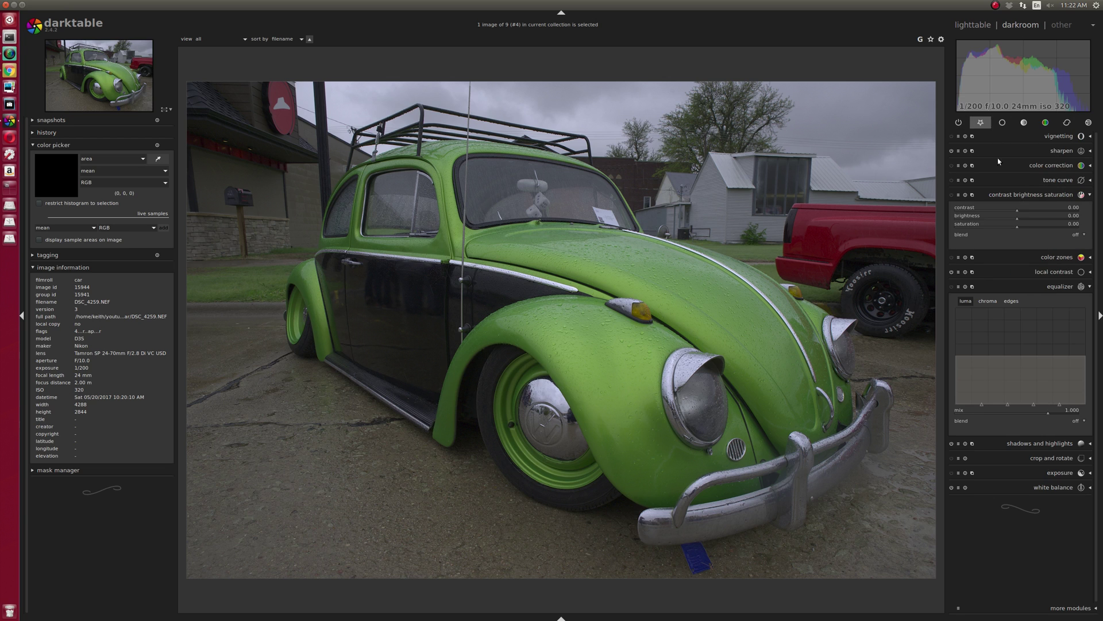
pyautogui.click(1059, 180)
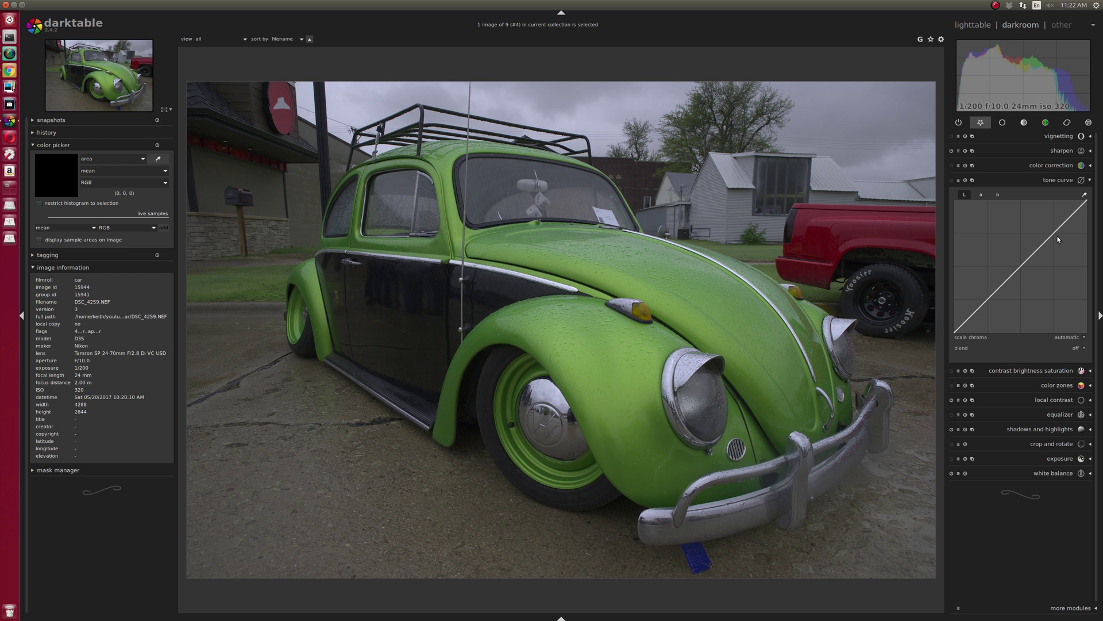
pyautogui.moveTo(1032, 257); pyautogui.dragTo(1027, 237)
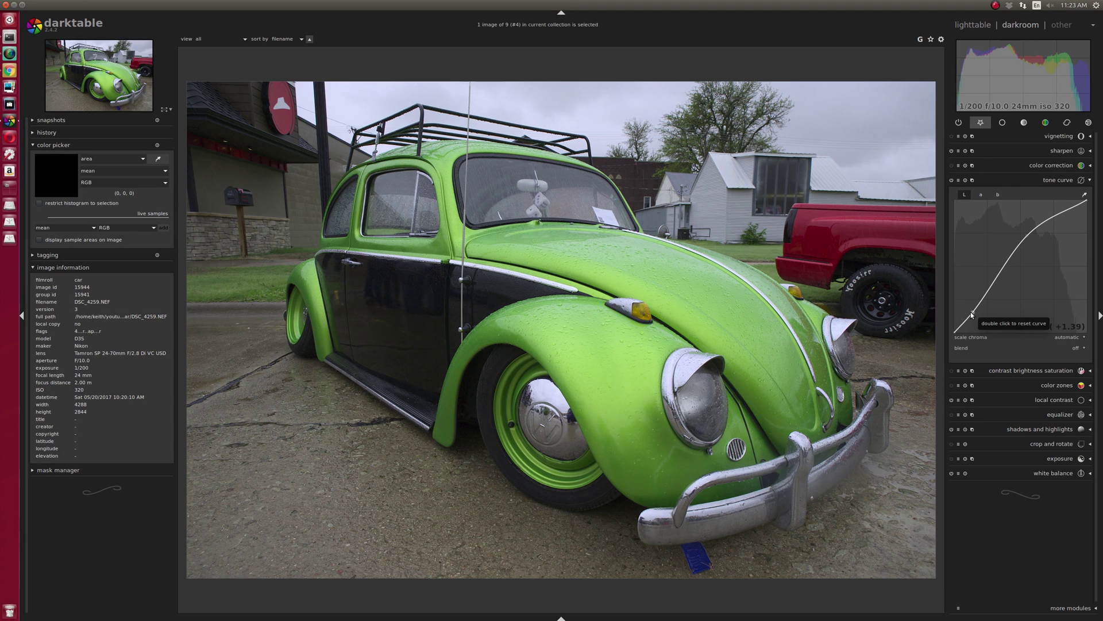
pyautogui.moveTo(970, 313); pyautogui.dragTo(972, 315)
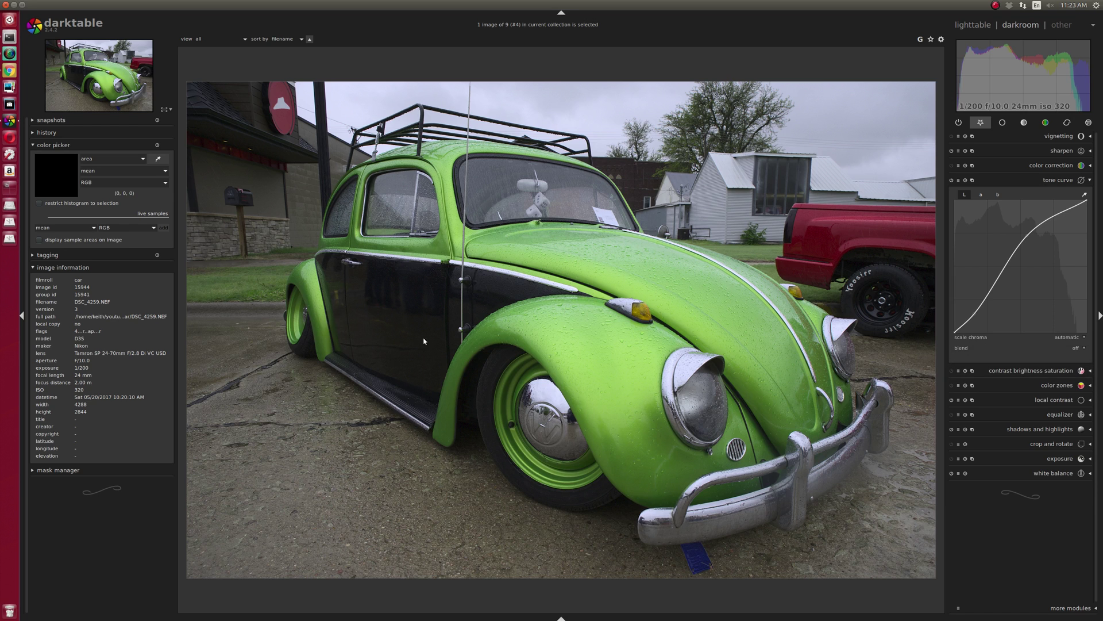
# - Raise the equalizer luma curve at the fine end to boost raindrop detail
pyautogui.click(1071, 415)
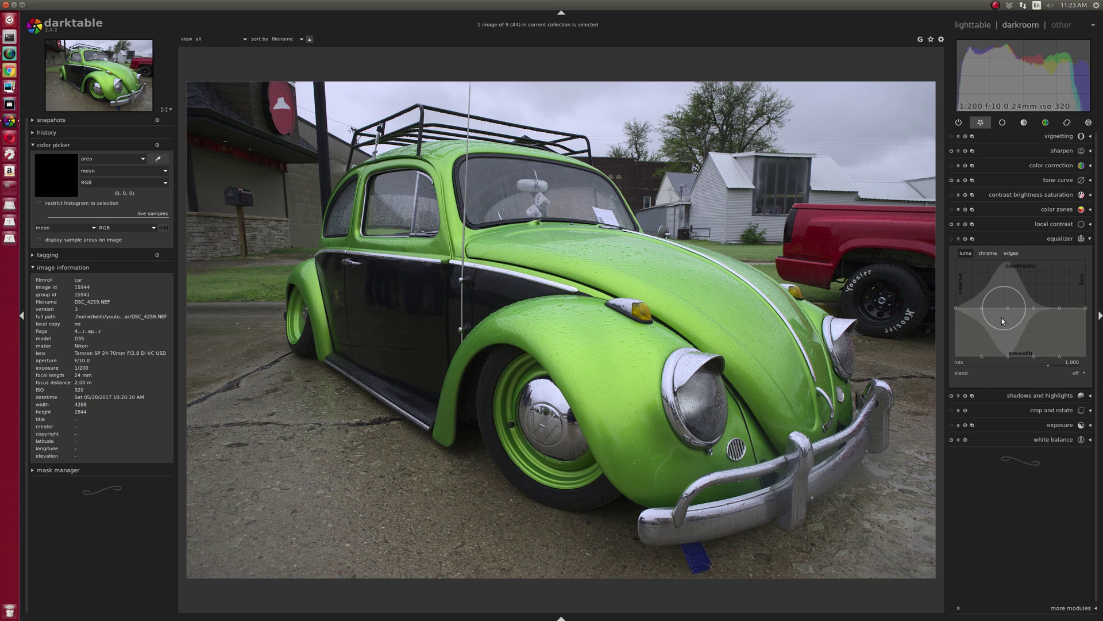
pyautogui.scroll(3, 708, 343)
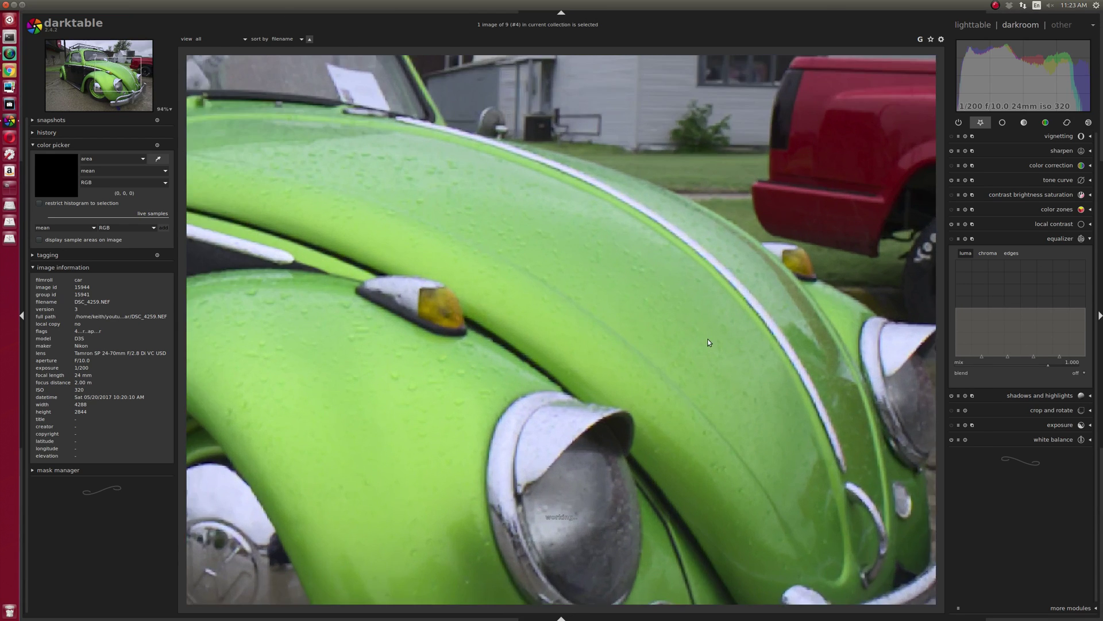
pyautogui.scroll(1, 708, 339)
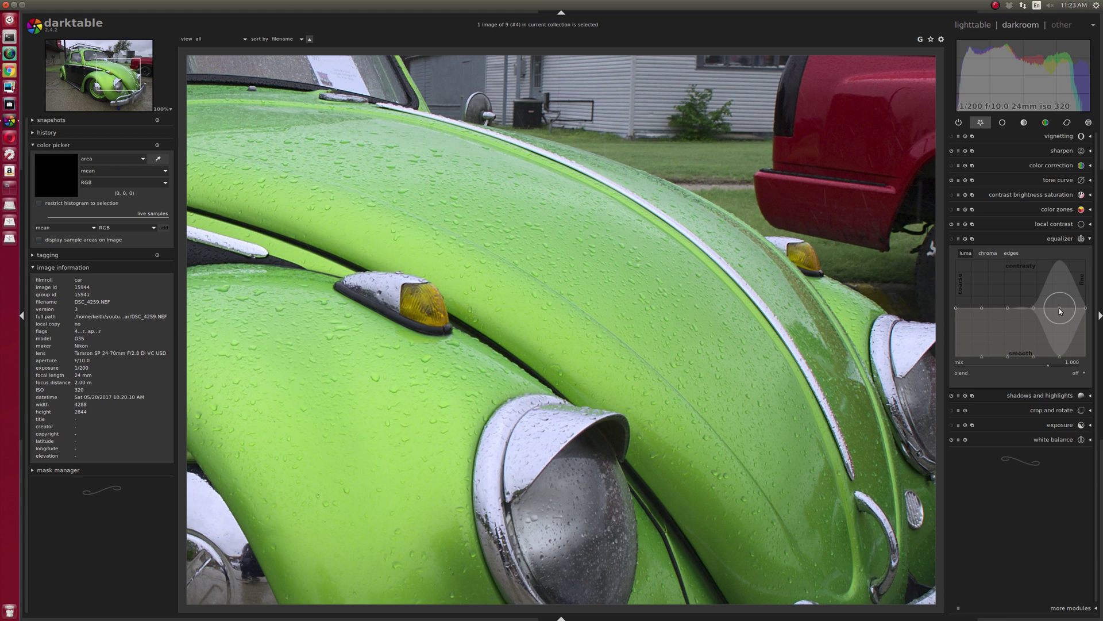
pyautogui.moveTo(1060, 308); pyautogui.dragTo(1057, 298)
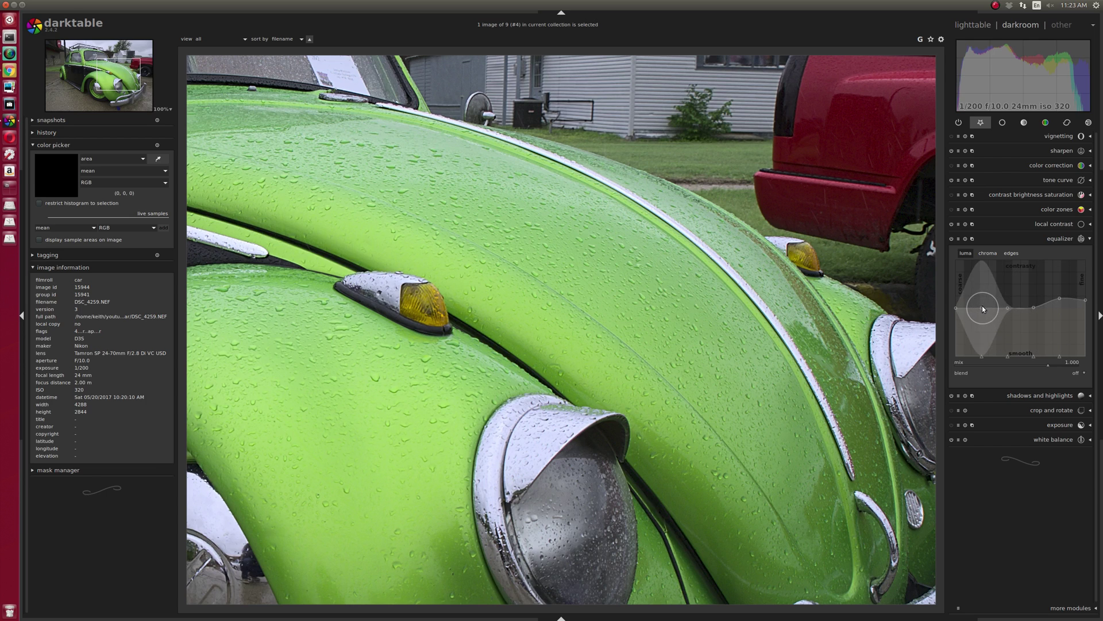
# - Adjust the coarse end of the equalizer luma curve to ease coarse-detail contrast
pyautogui.scroll(-2, 737, 302)
pyautogui.scroll(-2, 736, 298)
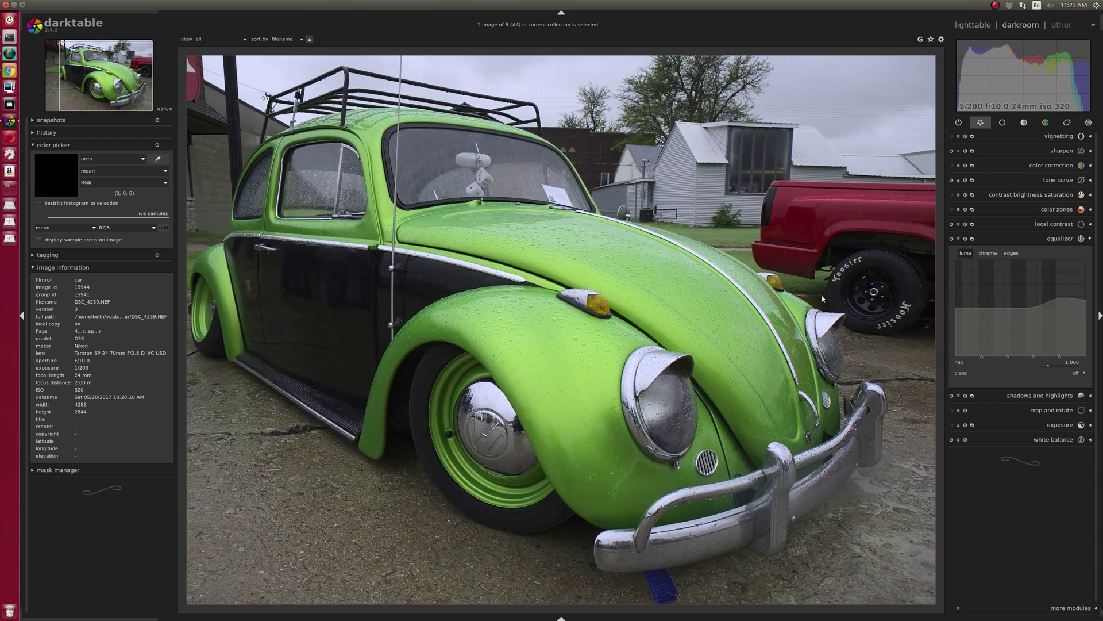
pyautogui.click(979, 306)
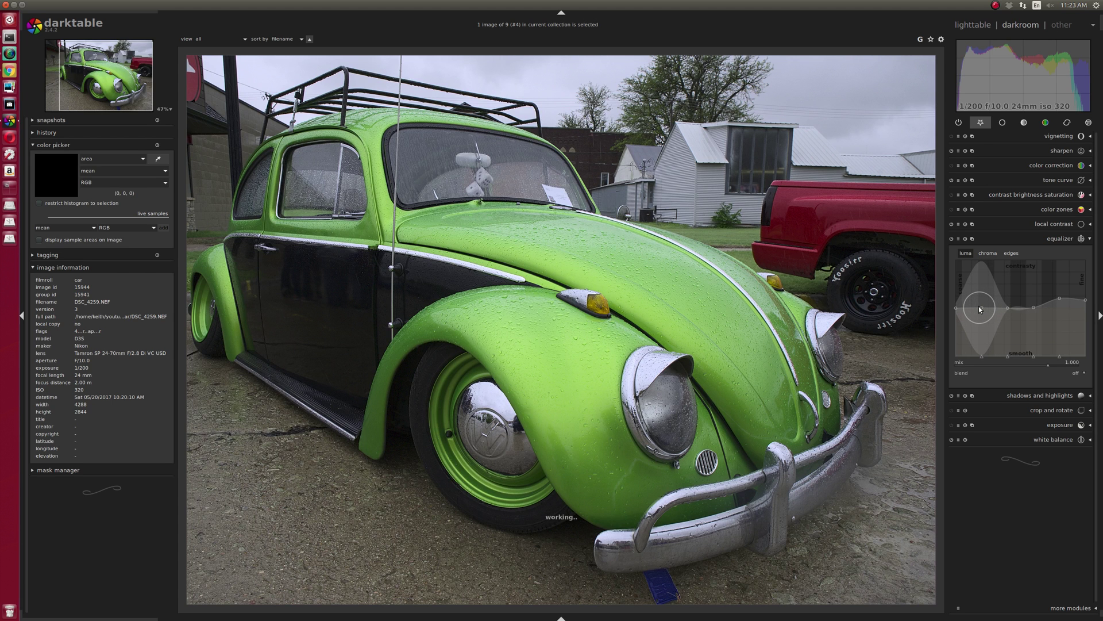
pyautogui.moveTo(982, 305); pyautogui.dragTo(980, 302)
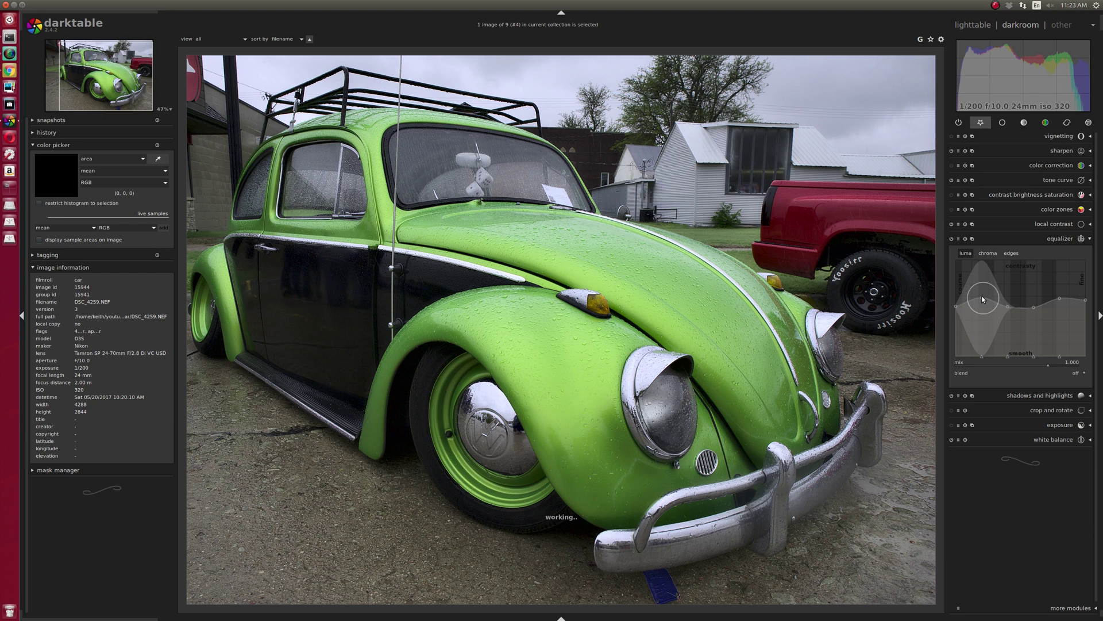
pyautogui.moveTo(983, 298); pyautogui.dragTo(982, 311)
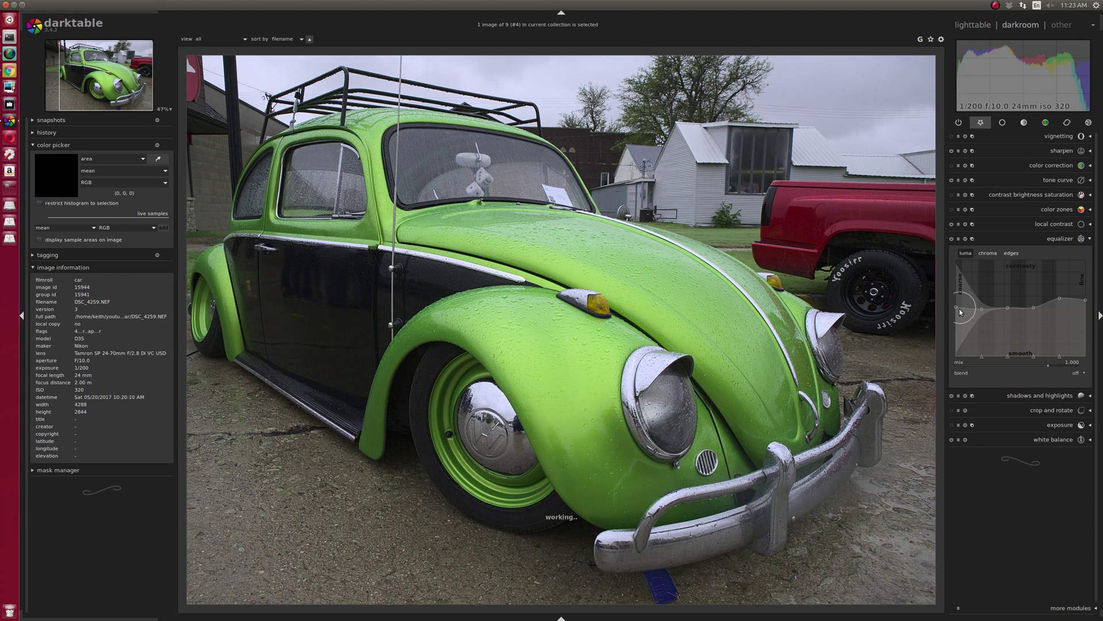
pyautogui.moveTo(956, 308); pyautogui.dragTo(957, 304)
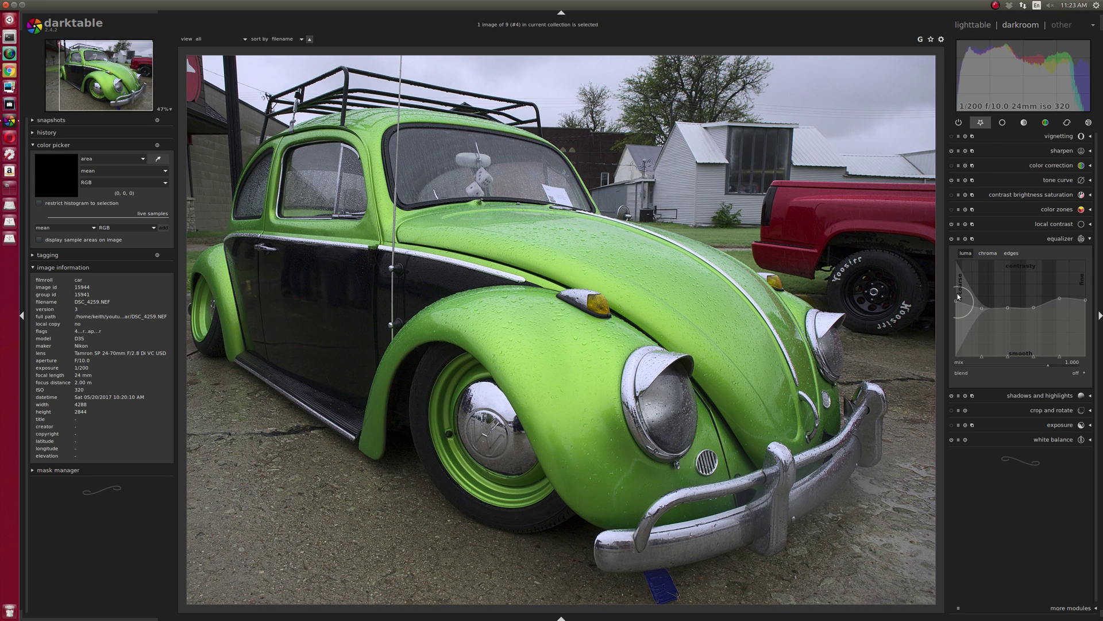
pyautogui.scroll(-1, 775, 319)
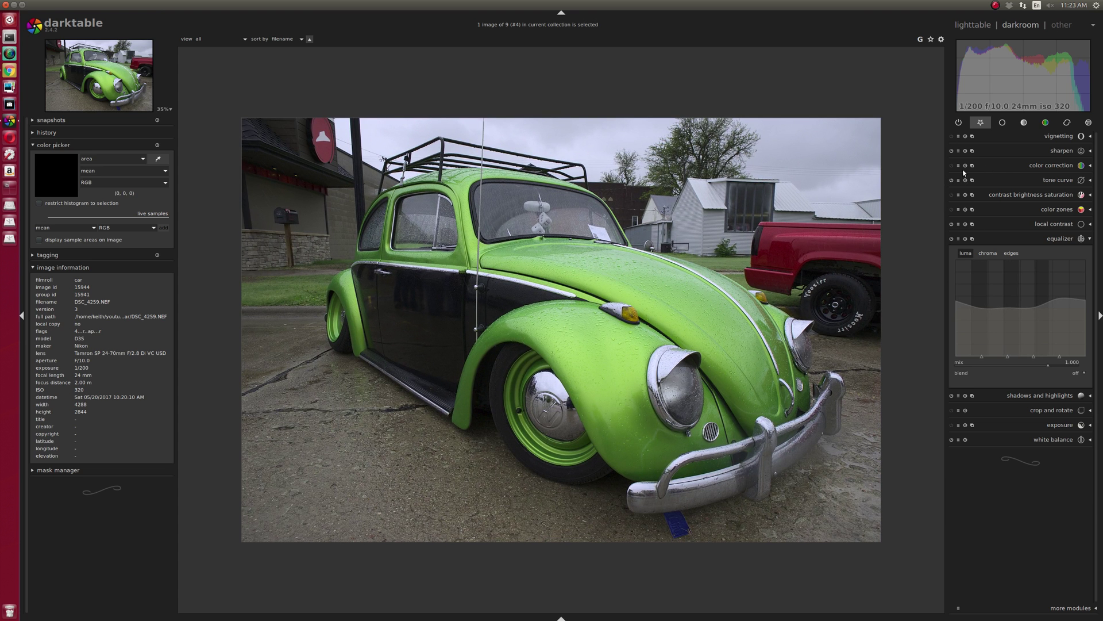
# - Enable haze removal, compare it on and off, and set strength 0.34 with distance 0.250
pyautogui.click(1067, 123)
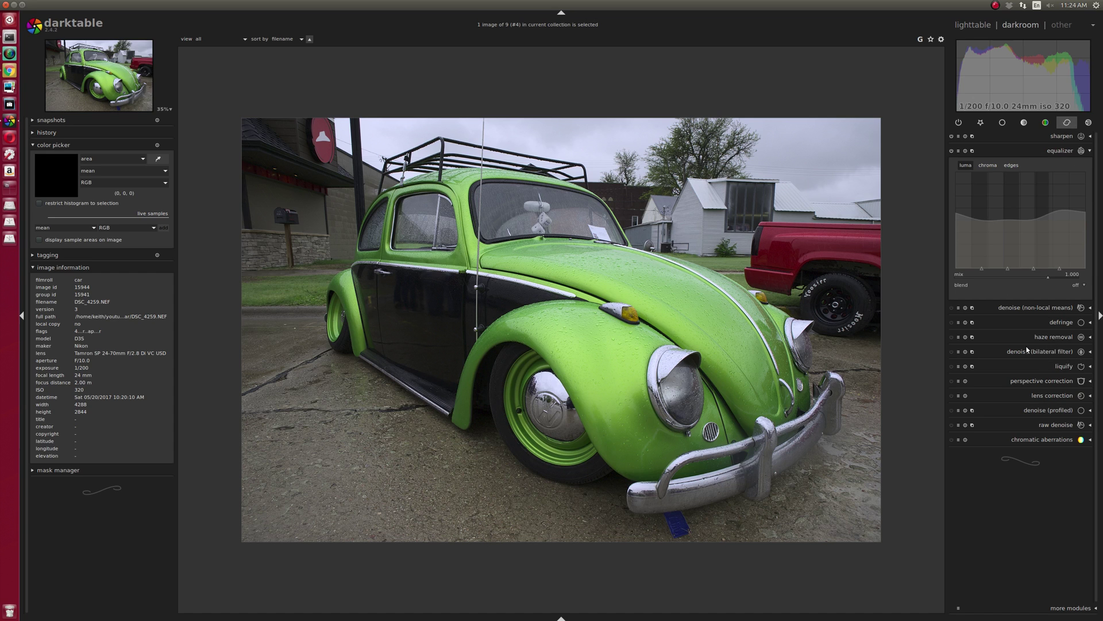
pyautogui.click(952, 338)
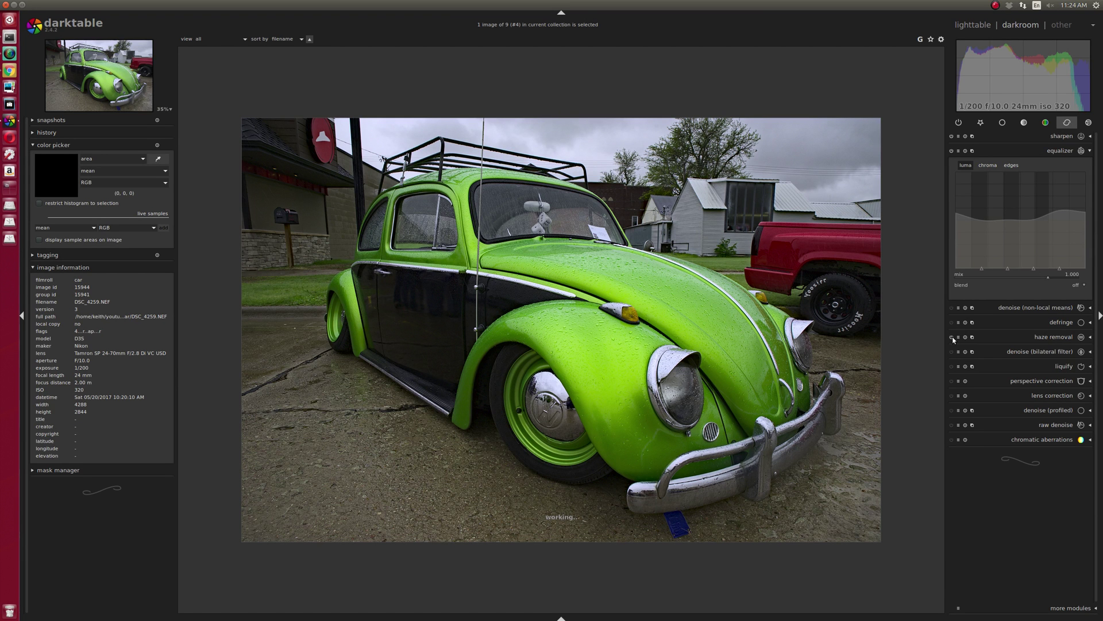
pyautogui.click(952, 338)
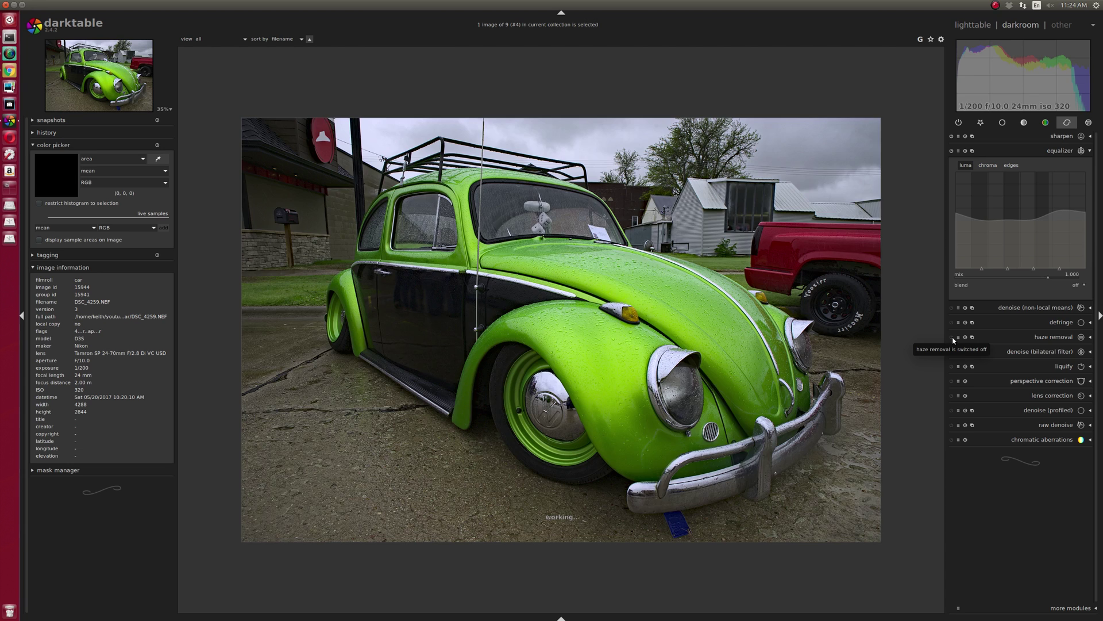
pyautogui.click(952, 338)
pyautogui.click(1059, 338)
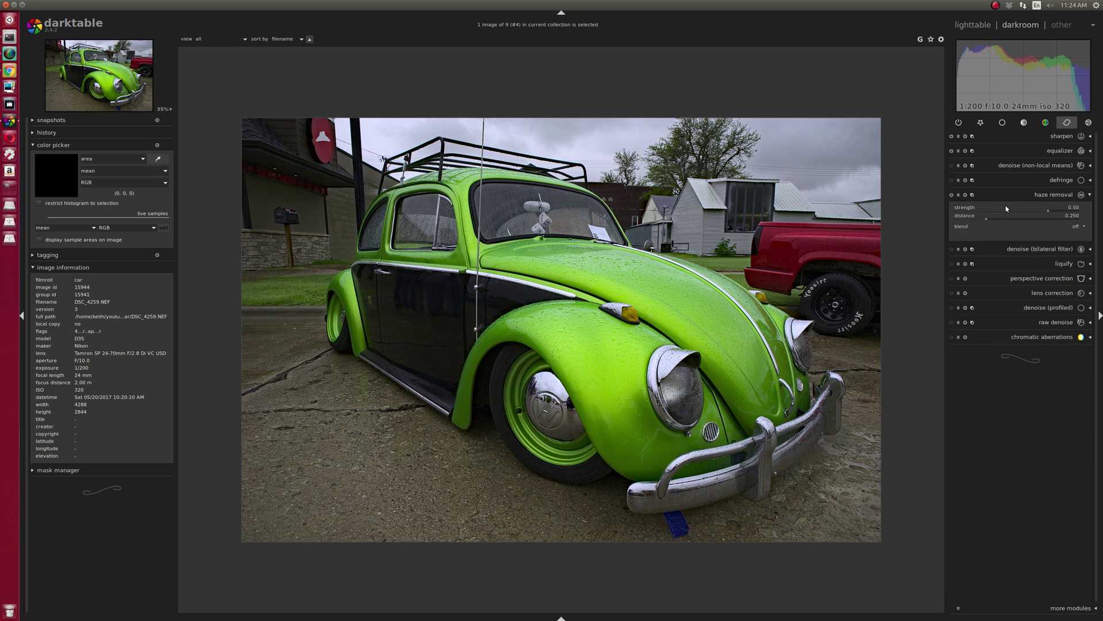
pyautogui.scroll(-1, 1006, 208)
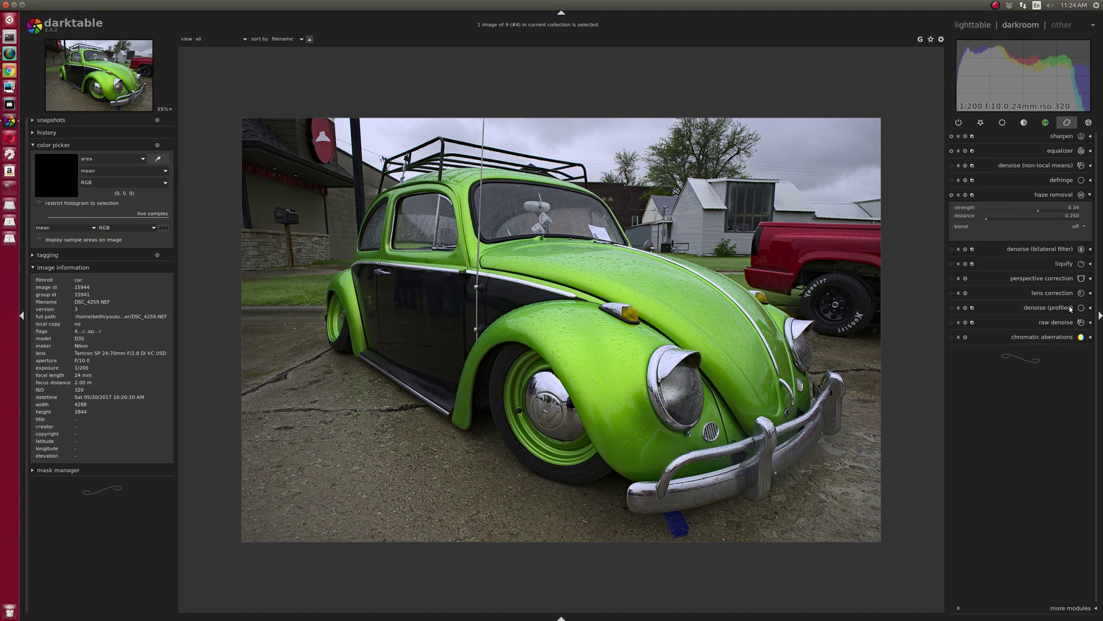
# - Blend the highpass module uniformly using overlay blend mode
pyautogui.click(1088, 122)
pyautogui.click(1061, 195)
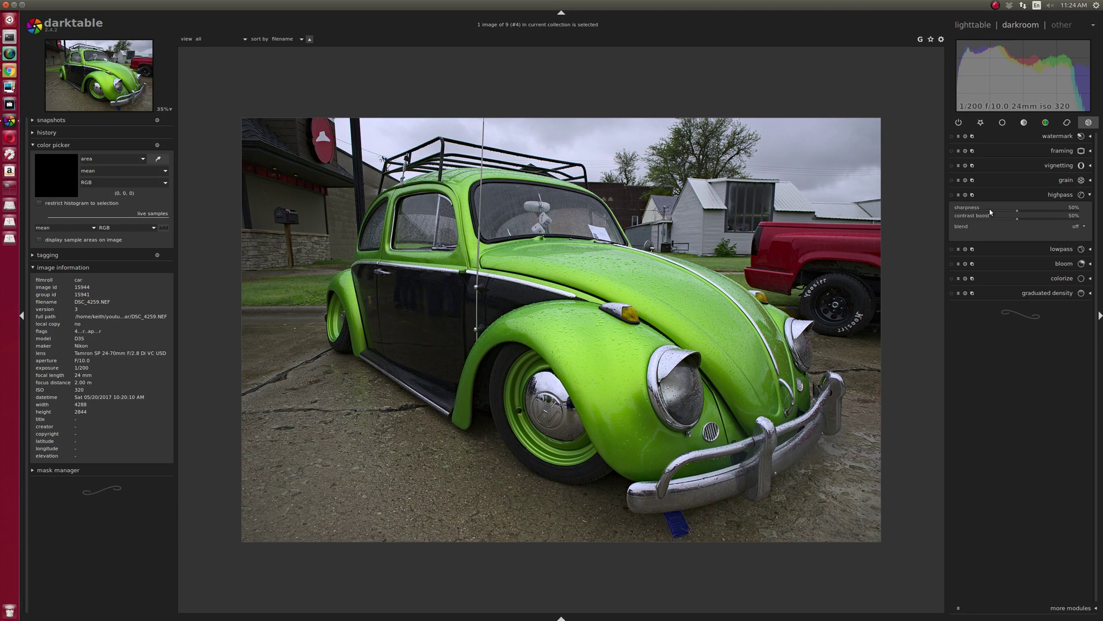
pyautogui.click(1081, 227)
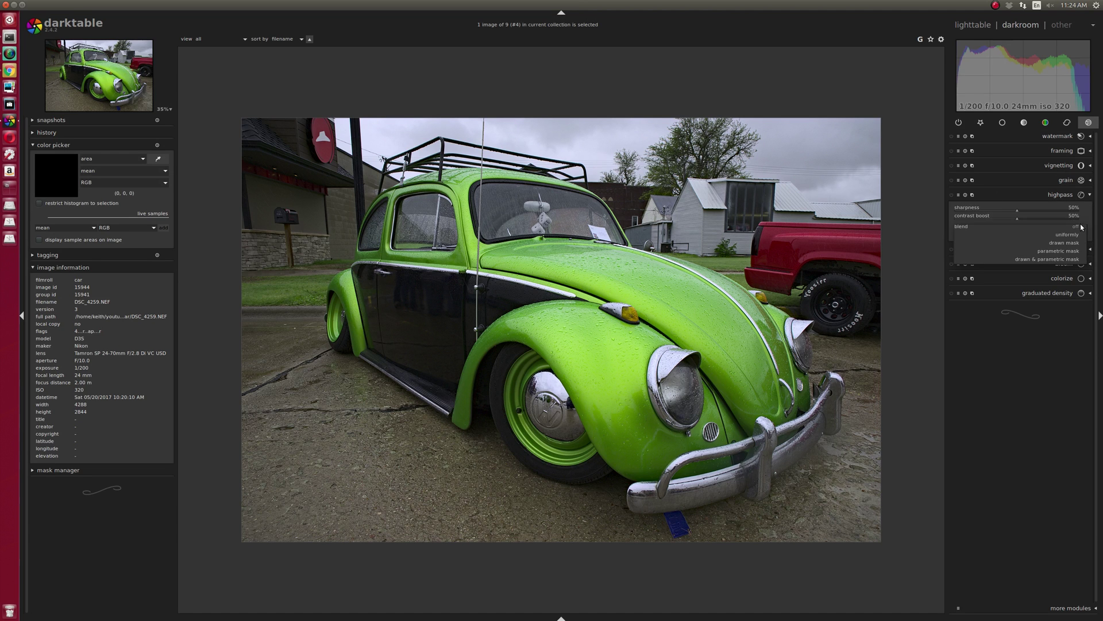
pyautogui.click(1068, 235)
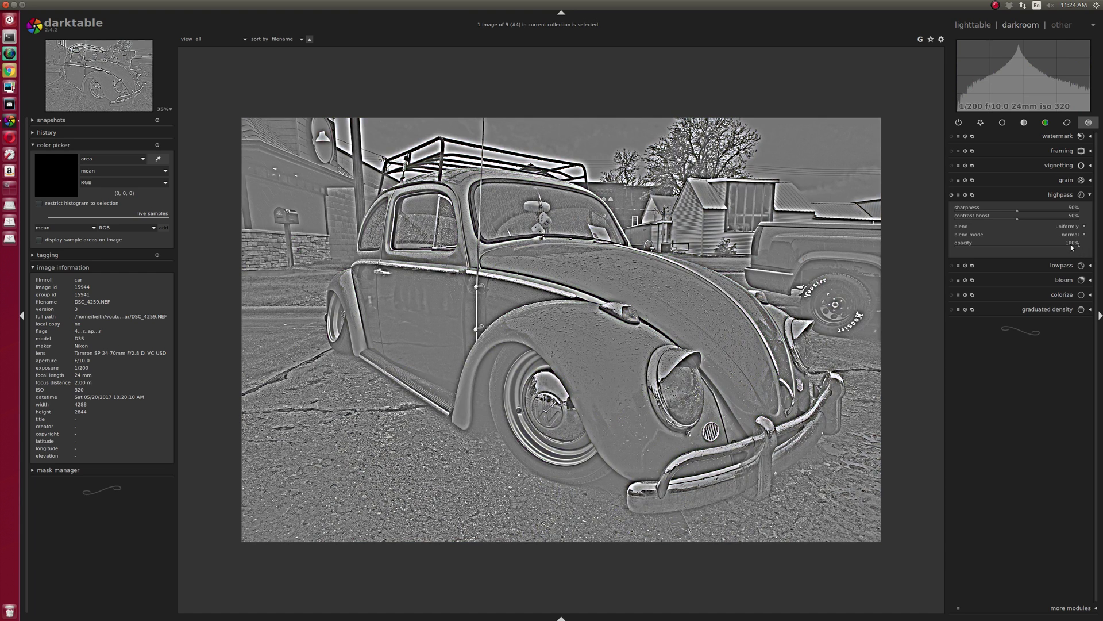
pyautogui.click(1076, 236)
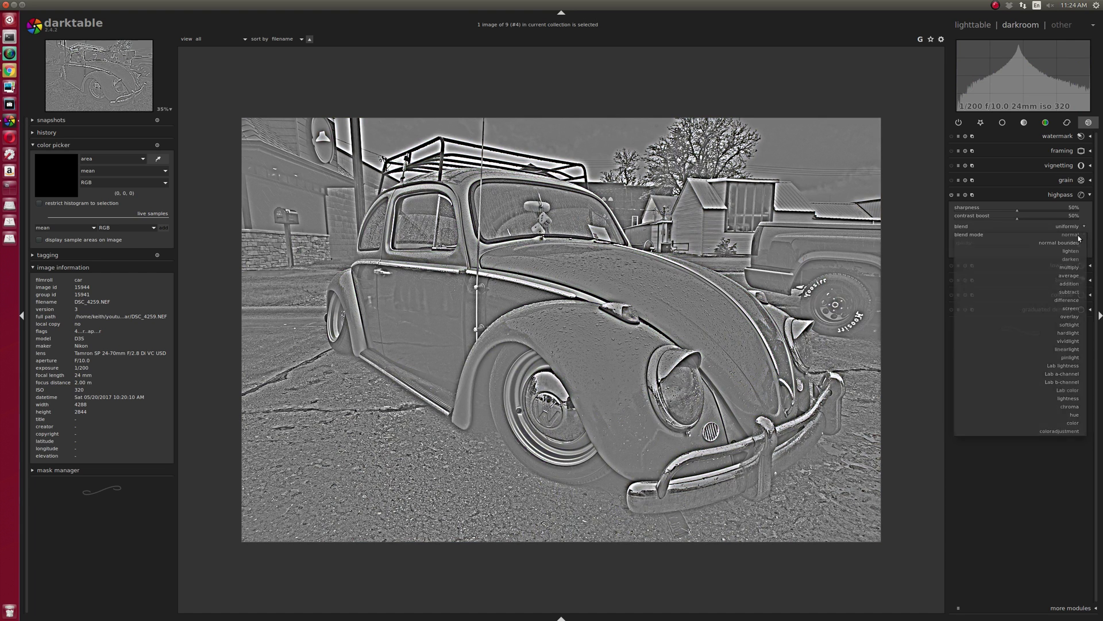
pyautogui.click(1070, 316)
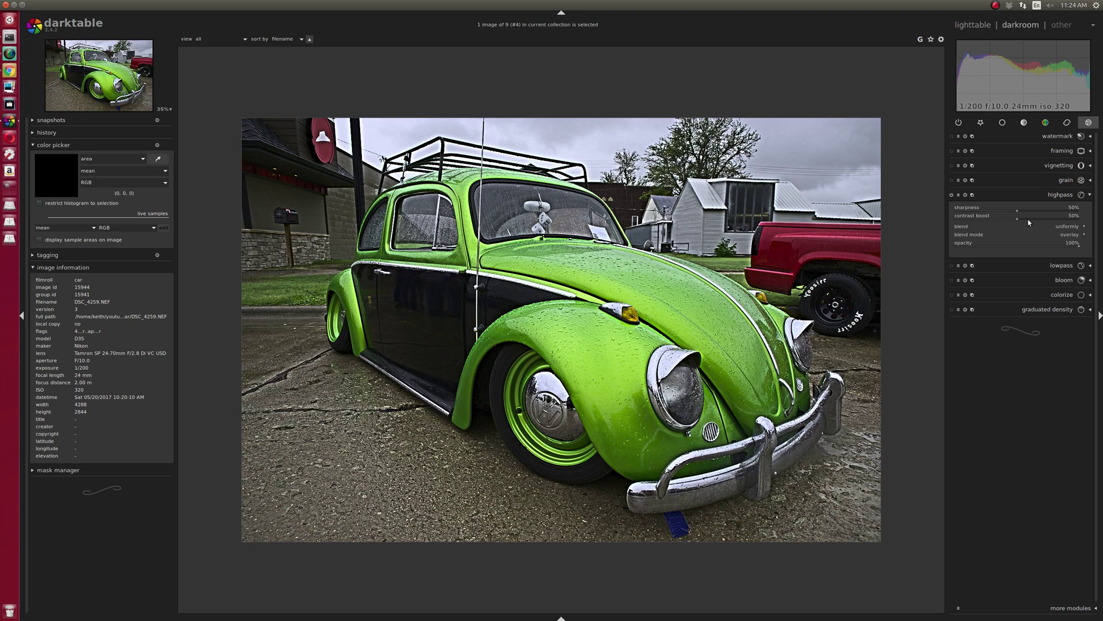
# - Set highpass sharpness 40%, contrast boost 54% and opacity 89%
pyautogui.scroll(-1, 1026, 216)
pyautogui.scroll(1, 1029, 222)
pyautogui.scroll(4, 1029, 221)
pyautogui.moveTo(1068, 247); pyautogui.dragTo(1055, 245)
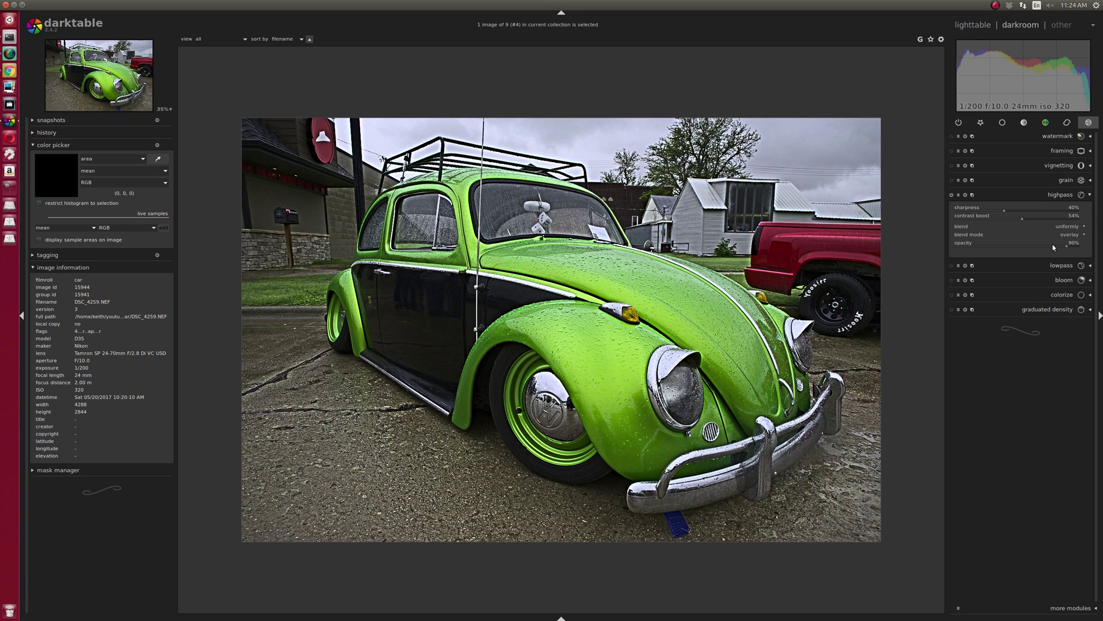
pyautogui.scroll(-1, 1054, 247)
# - Limit highpass to a brush mask painted over the car's front bumper and wheel
pyautogui.click(1083, 227)
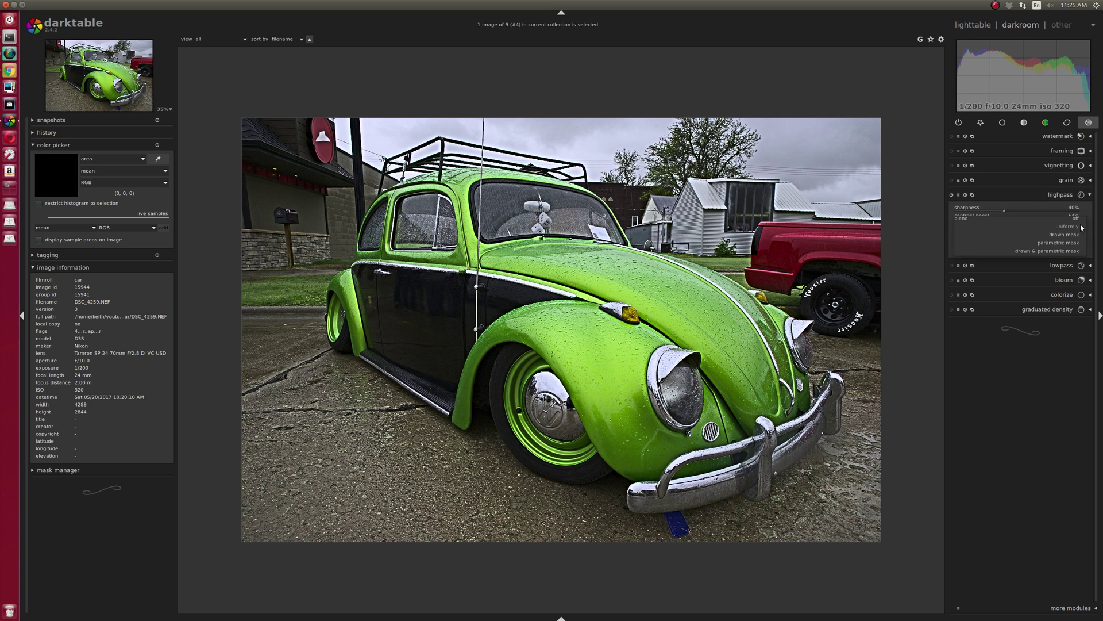
pyautogui.click(1069, 234)
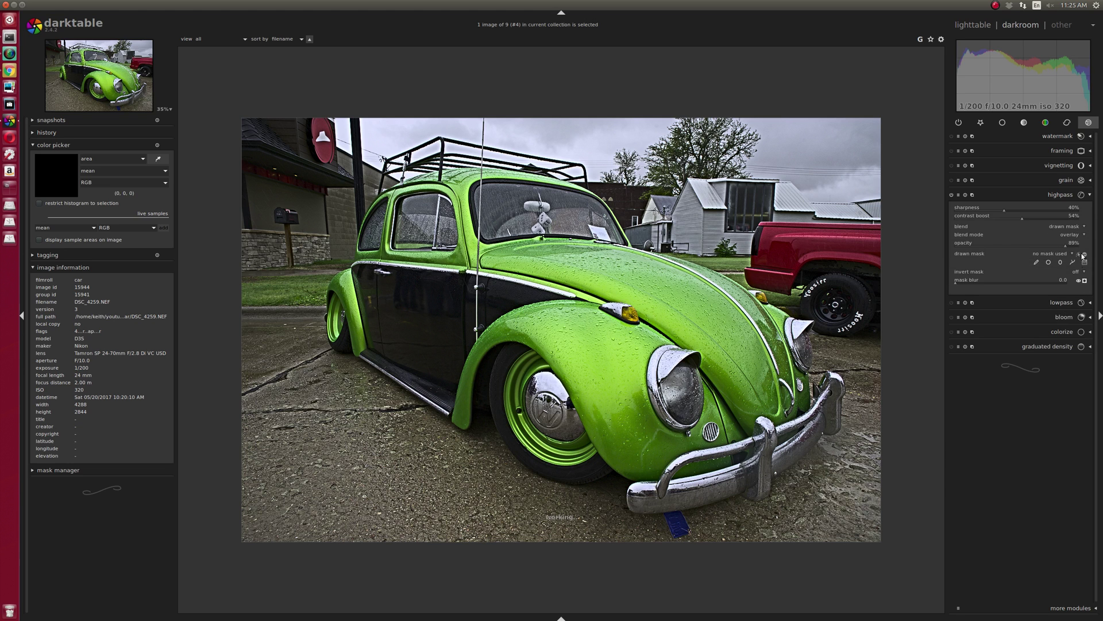
pyautogui.click(1036, 262)
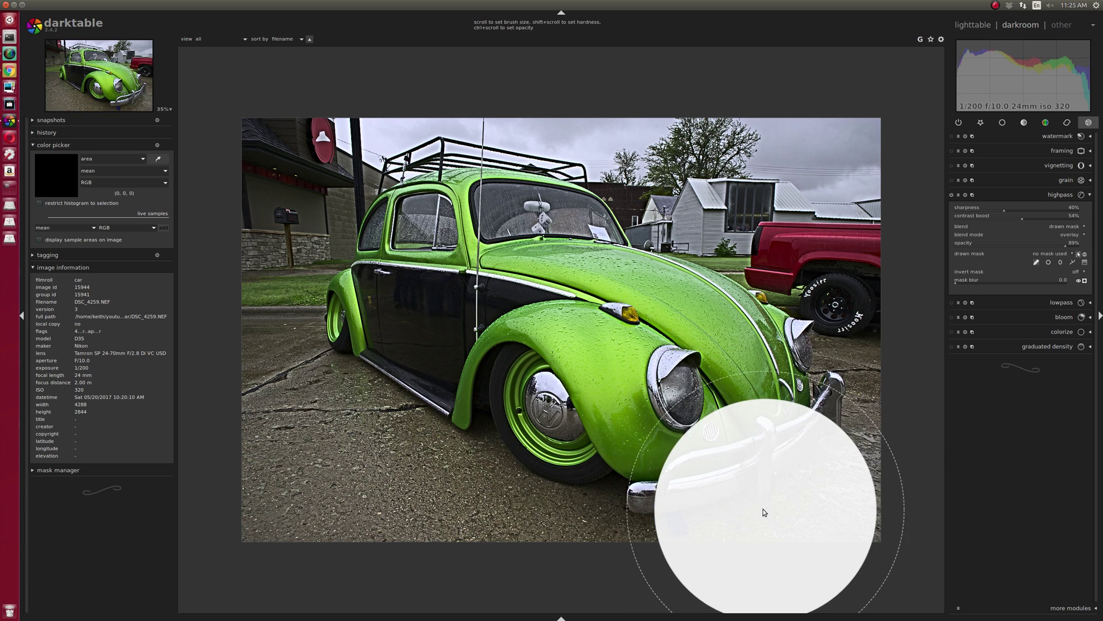
pyautogui.keyDown('shift'); pyautogui.scroll(5, 727, 502); pyautogui.keyUp('shift')
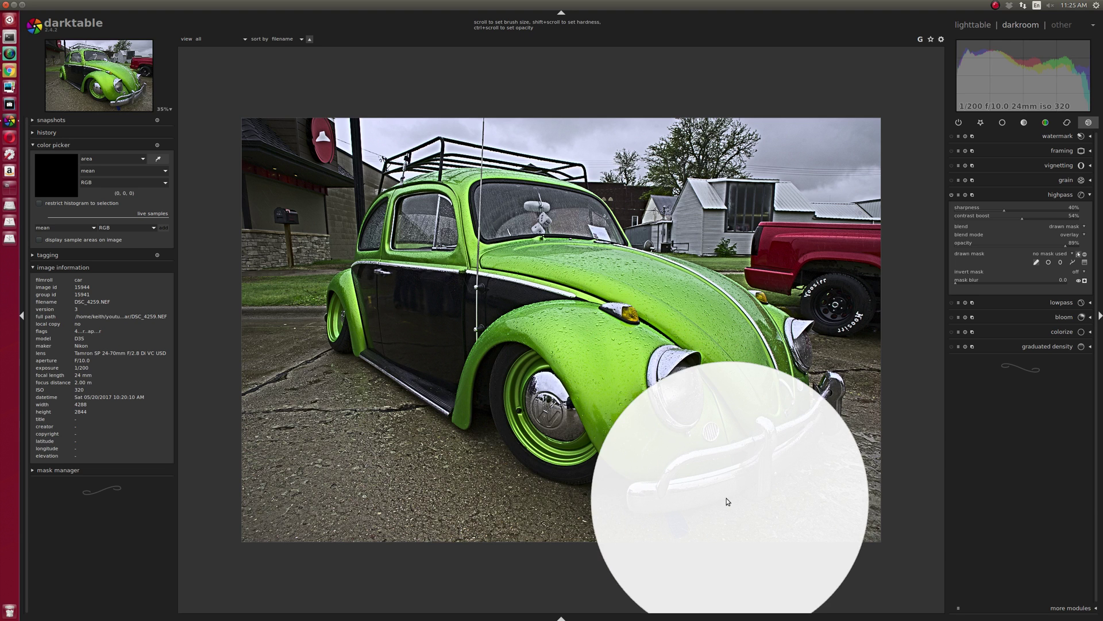
pyautogui.keyDown('shift'); pyautogui.scroll(-5, 727, 501); pyautogui.keyUp('shift')
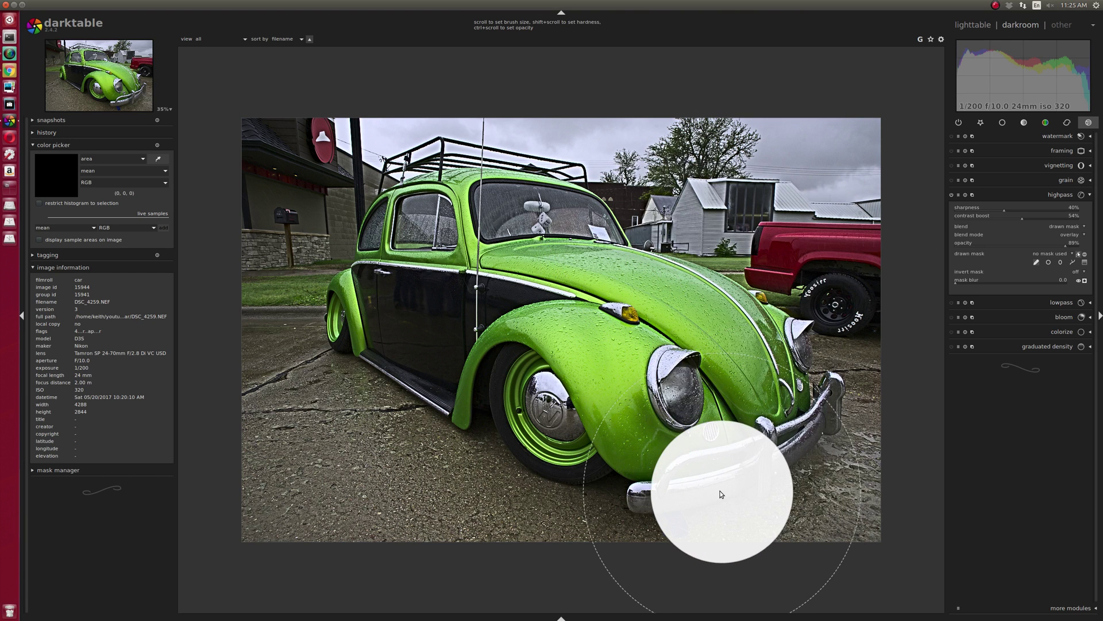
pyautogui.keyDown('shift'); pyautogui.scroll(4, 721, 494); pyautogui.keyUp('shift')
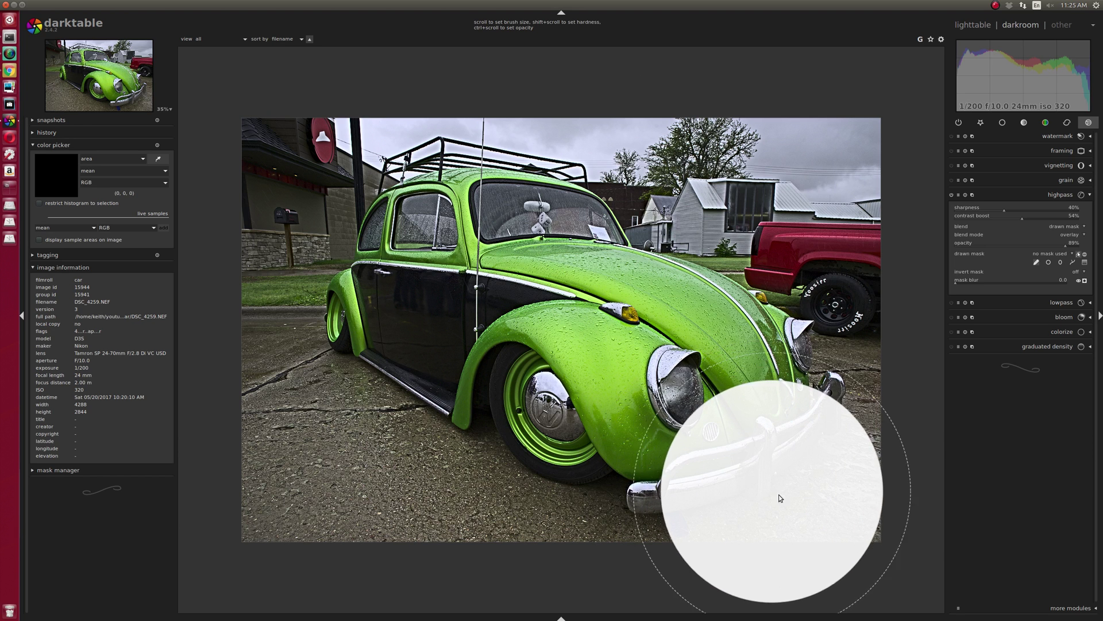
pyautogui.moveTo(779, 498)
pyautogui.mouseDown()
pyautogui.moveTo(813, 500)
pyautogui.moveTo(737, 467)
pyautogui.moveTo(709, 422)
pyautogui.moveTo(640, 371)
pyautogui.moveTo(589, 357)
pyautogui.moveTo(516, 286)
pyautogui.moveTo(439, 263)
pyautogui.moveTo(426, 337)
pyautogui.moveTo(261, 488)
pyautogui.moveTo(429, 527)
pyautogui.moveTo(711, 516)
pyautogui.moveTo(850, 529)
pyautogui.mouseUp()
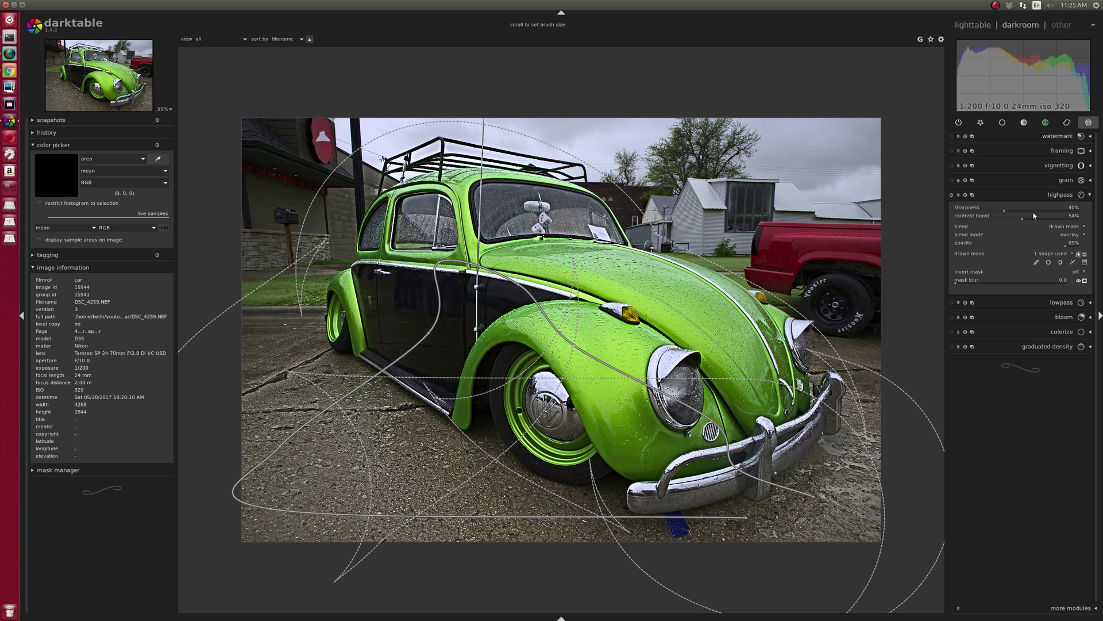
pyautogui.click(1063, 195)
pyautogui.click(982, 123)
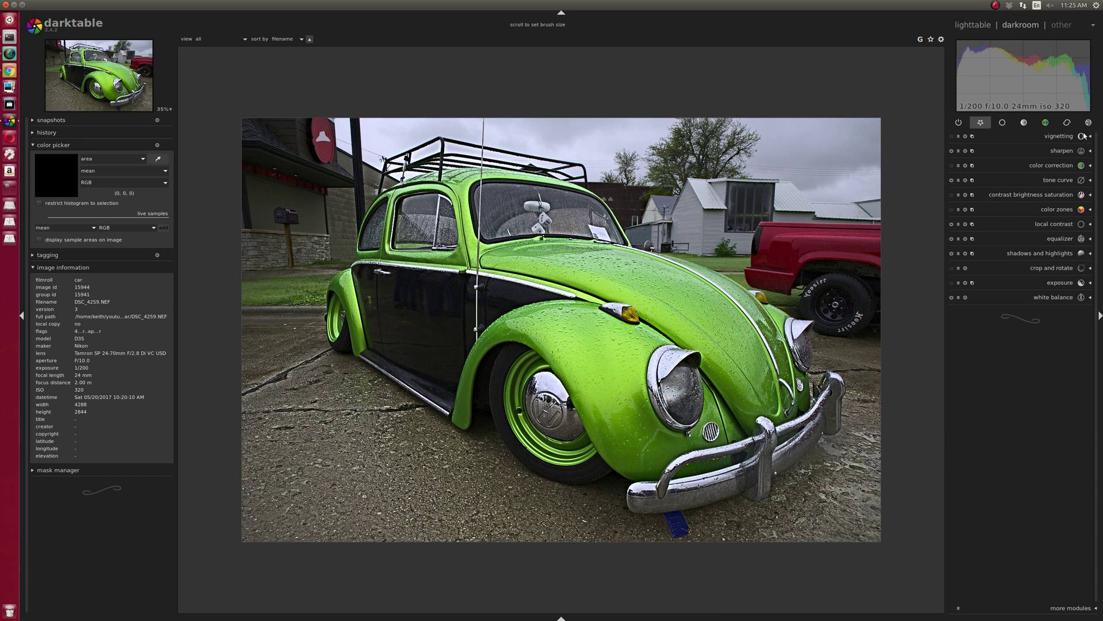
# - Lower the saturation and lightness of red tones in color zones
pyautogui.click(1057, 210)
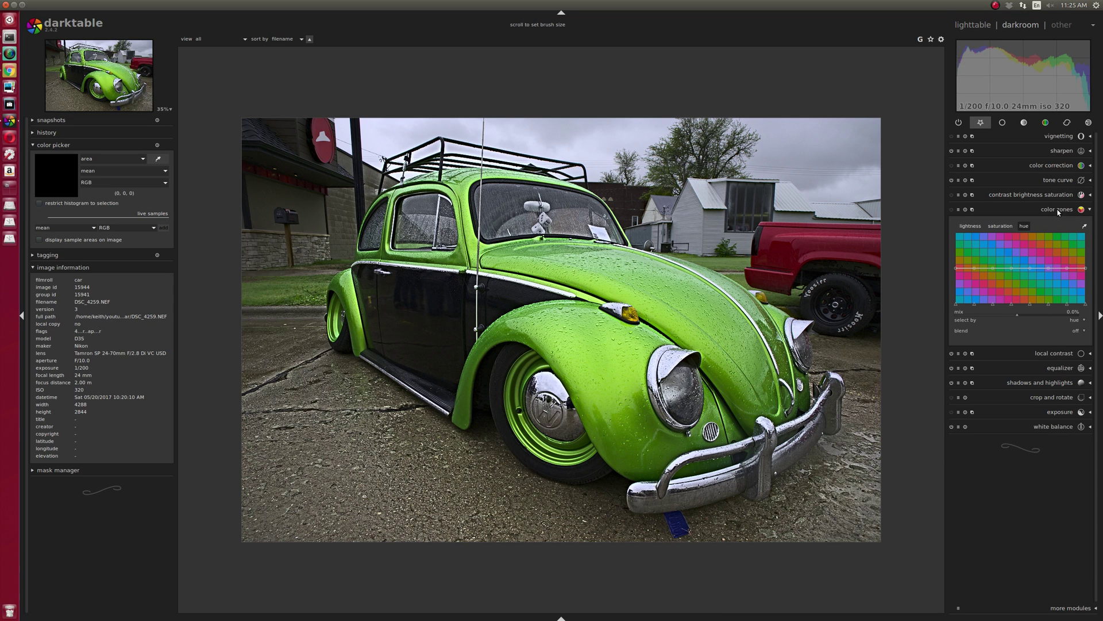
pyautogui.click(1000, 226)
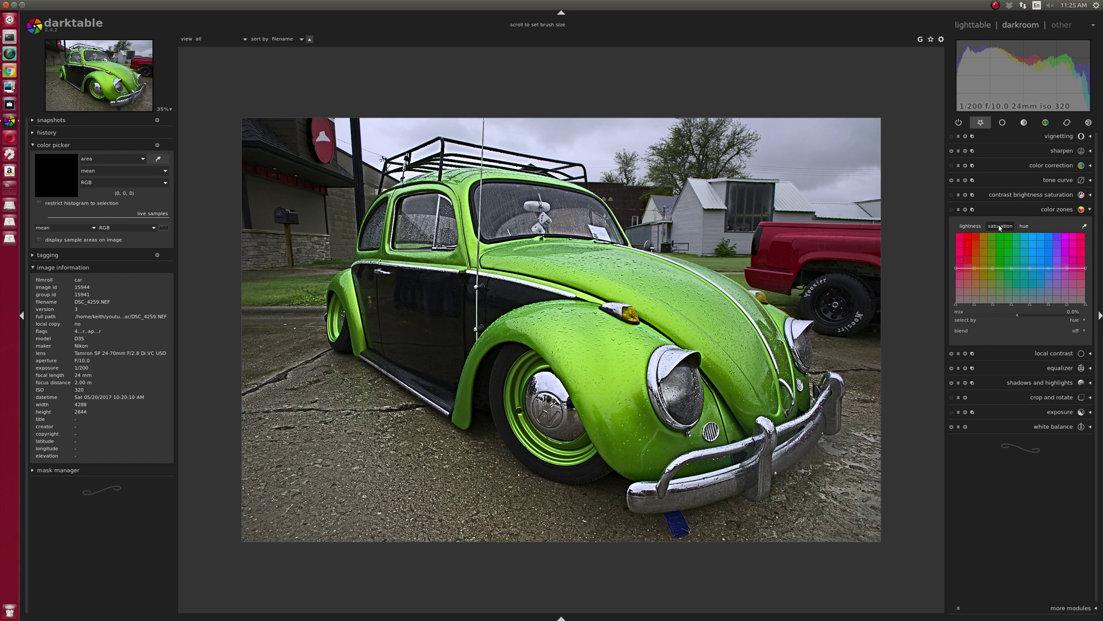
pyautogui.moveTo(955, 266); pyautogui.dragTo(956, 282)
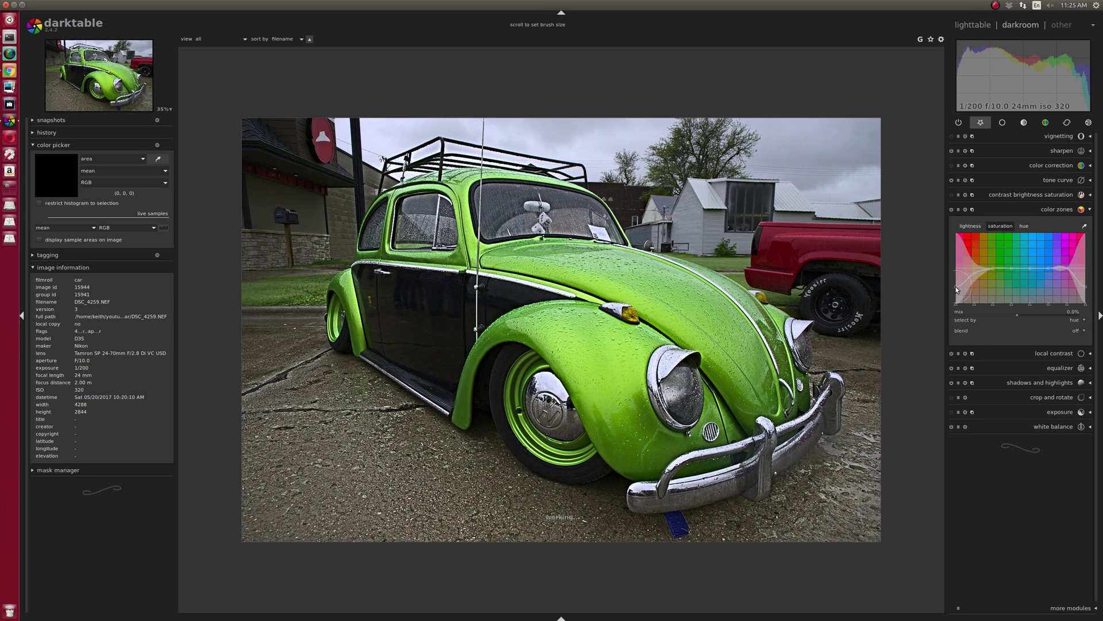
pyautogui.moveTo(956, 286); pyautogui.dragTo(971, 299)
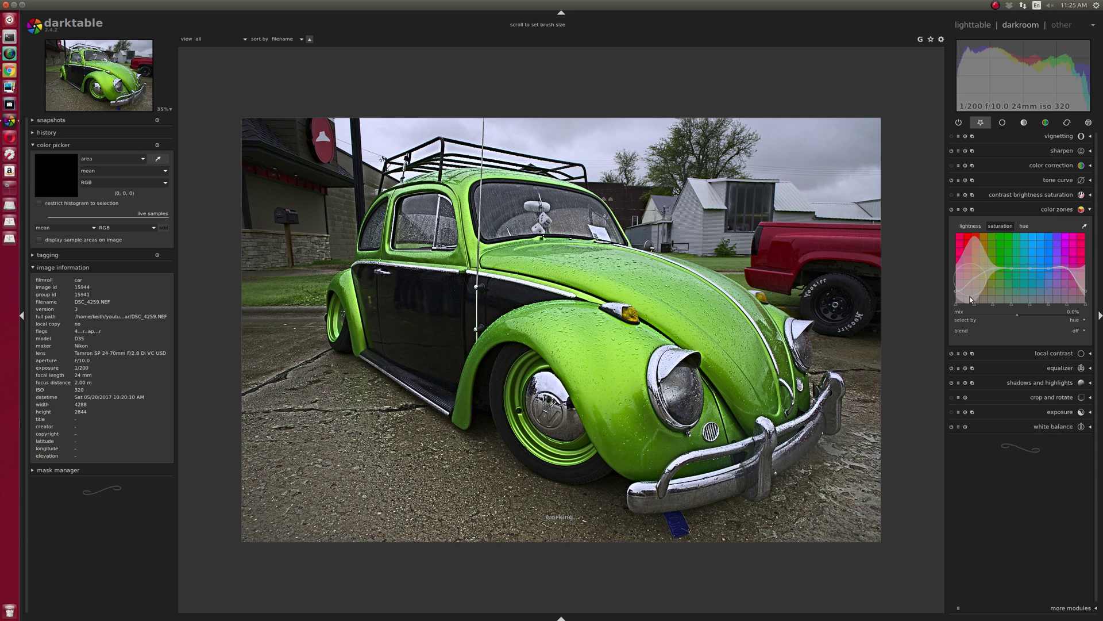
pyautogui.click(970, 226)
pyautogui.moveTo(957, 266); pyautogui.dragTo(957, 293)
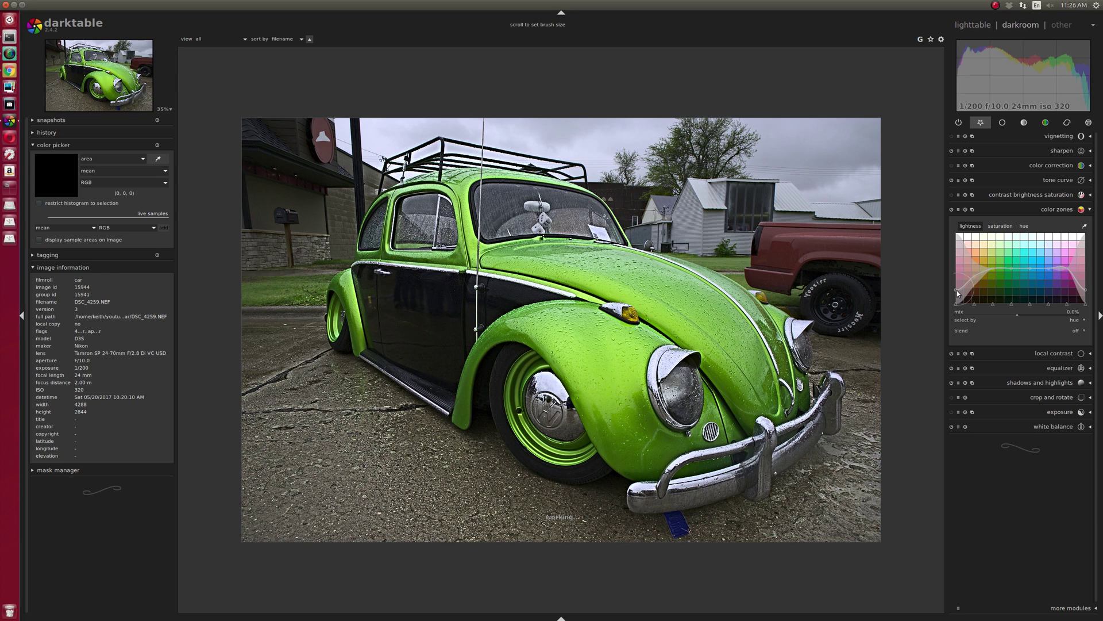
pyautogui.moveTo(956, 290); pyautogui.dragTo(958, 293)
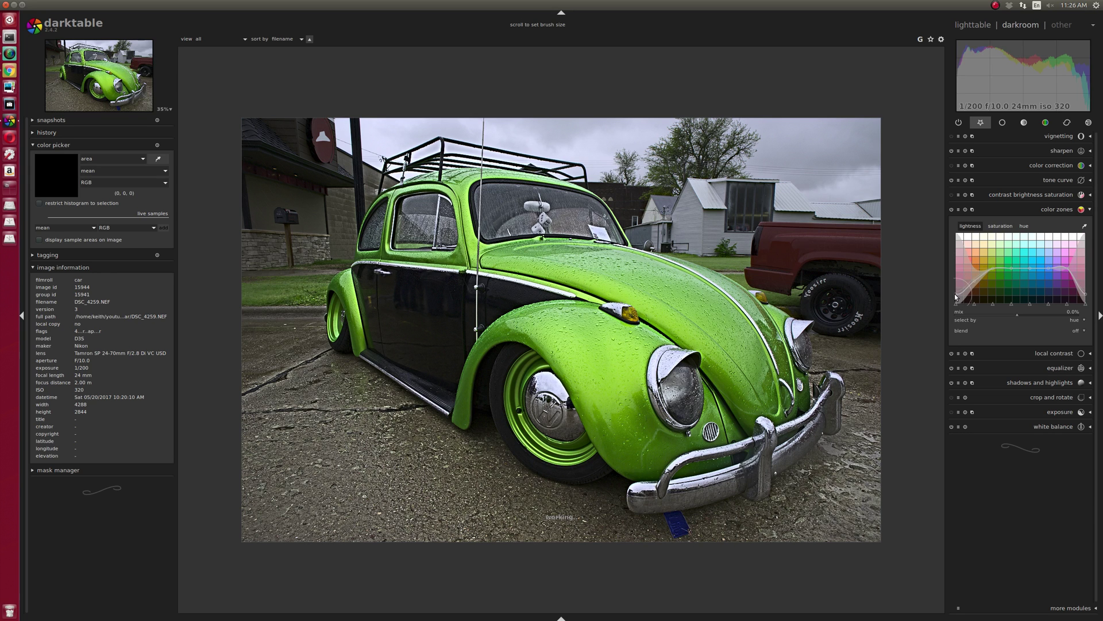
# - Return the red hue curve to neutral and toggle color zones to compare
pyautogui.click(1024, 226)
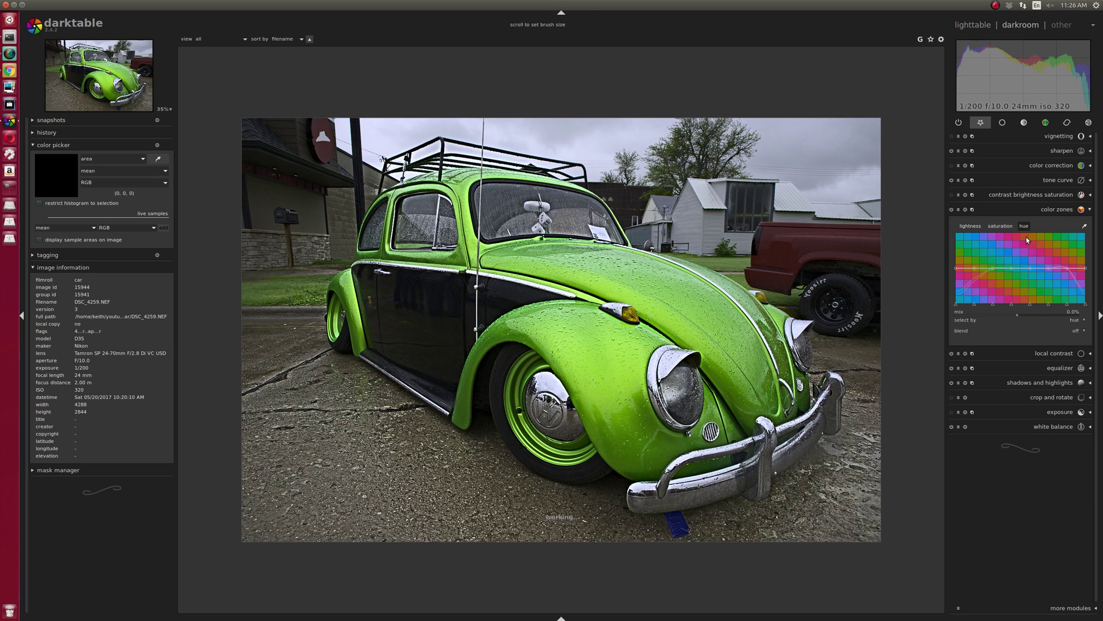
pyautogui.moveTo(956, 269); pyautogui.dragTo(959, 299)
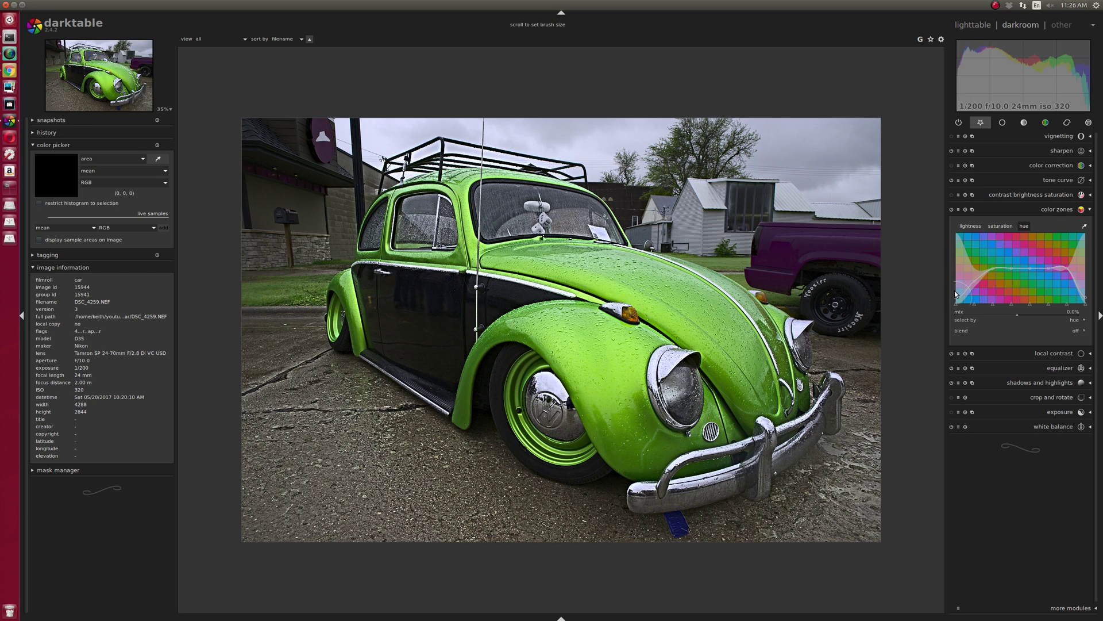
pyautogui.moveTo(957, 298); pyautogui.dragTo(956, 282)
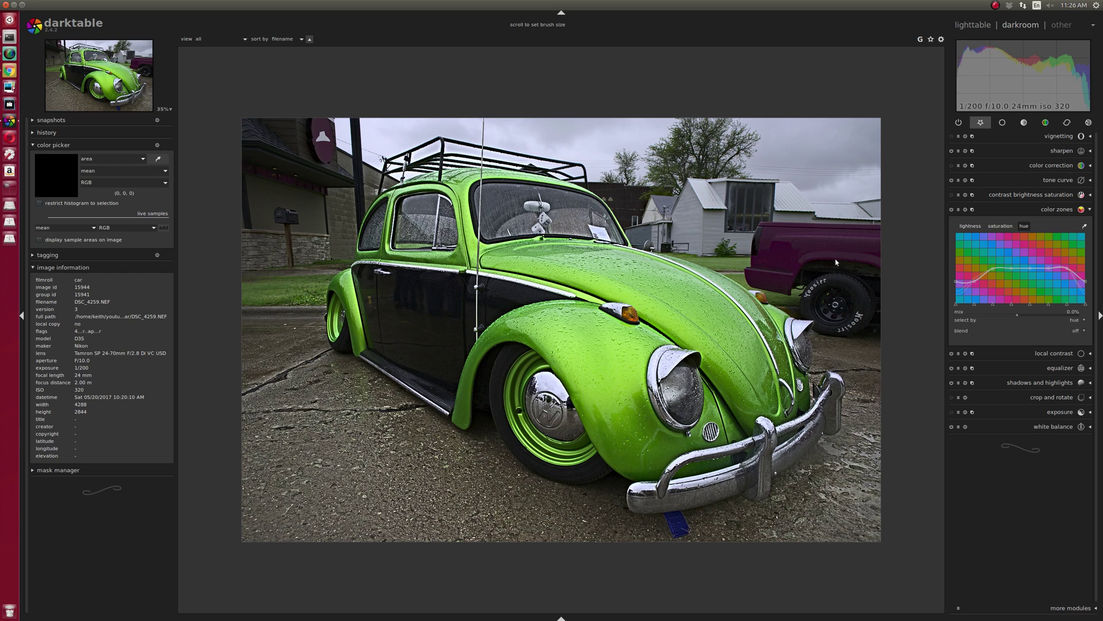
pyautogui.moveTo(987, 285); pyautogui.dragTo(954, 267)
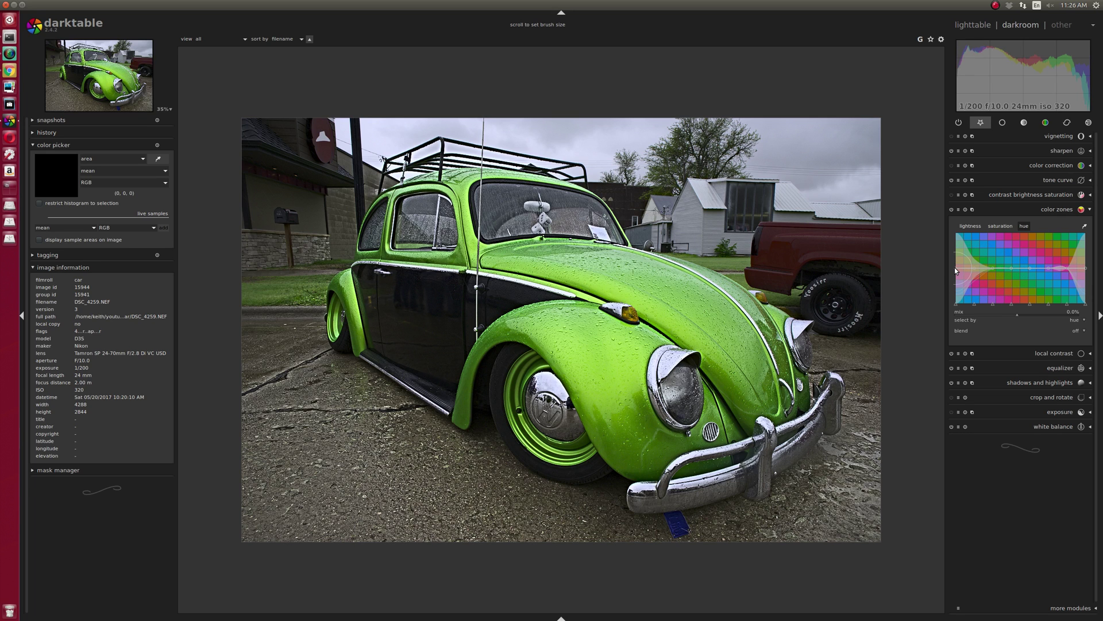
pyautogui.click(997, 229)
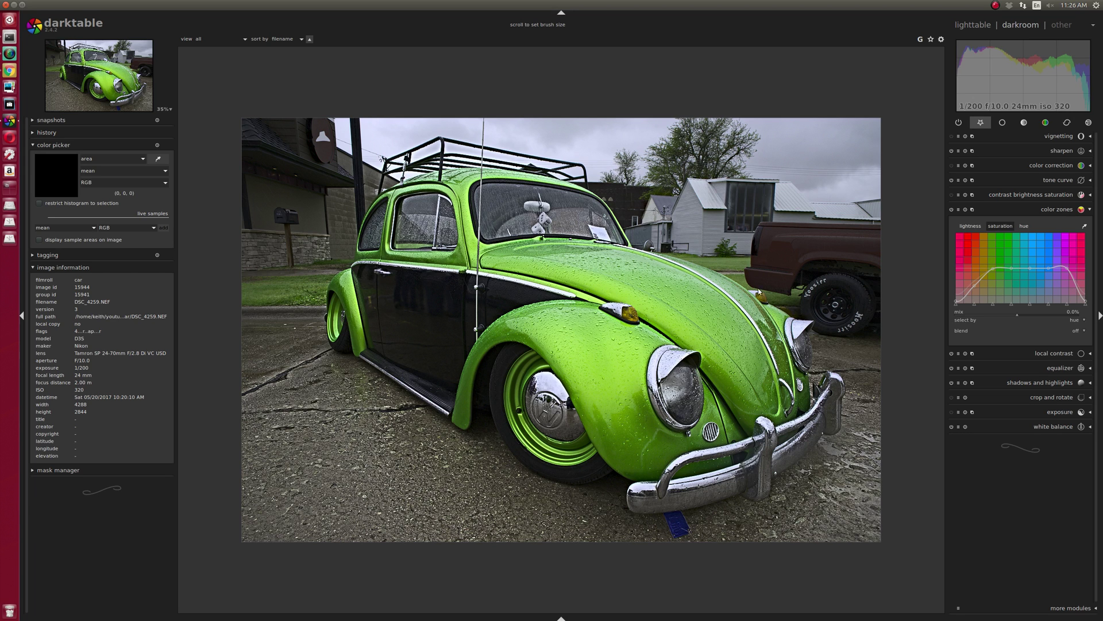
pyautogui.click(952, 210)
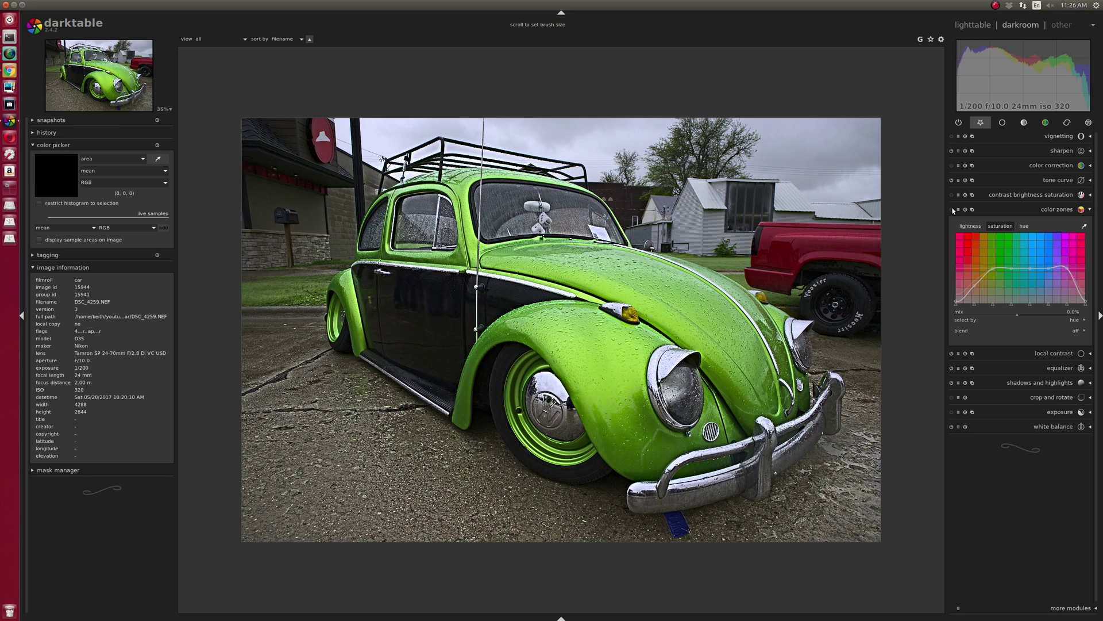
pyautogui.click(952, 209)
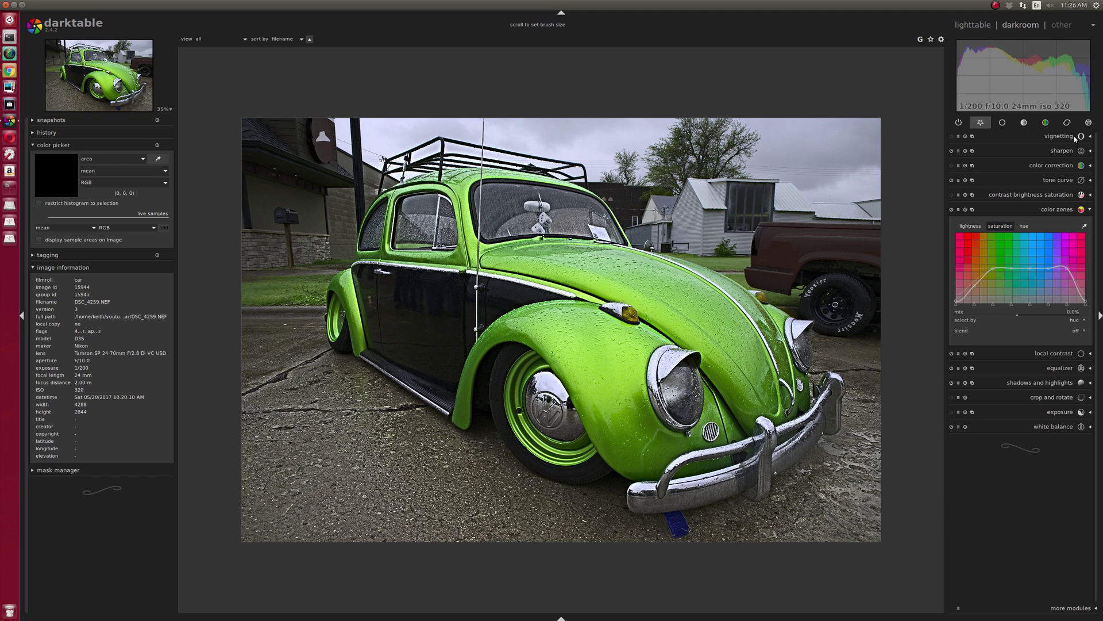
# - Set the sharpen amount to 0.627 and expand white balance under color correction
pyautogui.click(1062, 151)
pyautogui.click(993, 173)
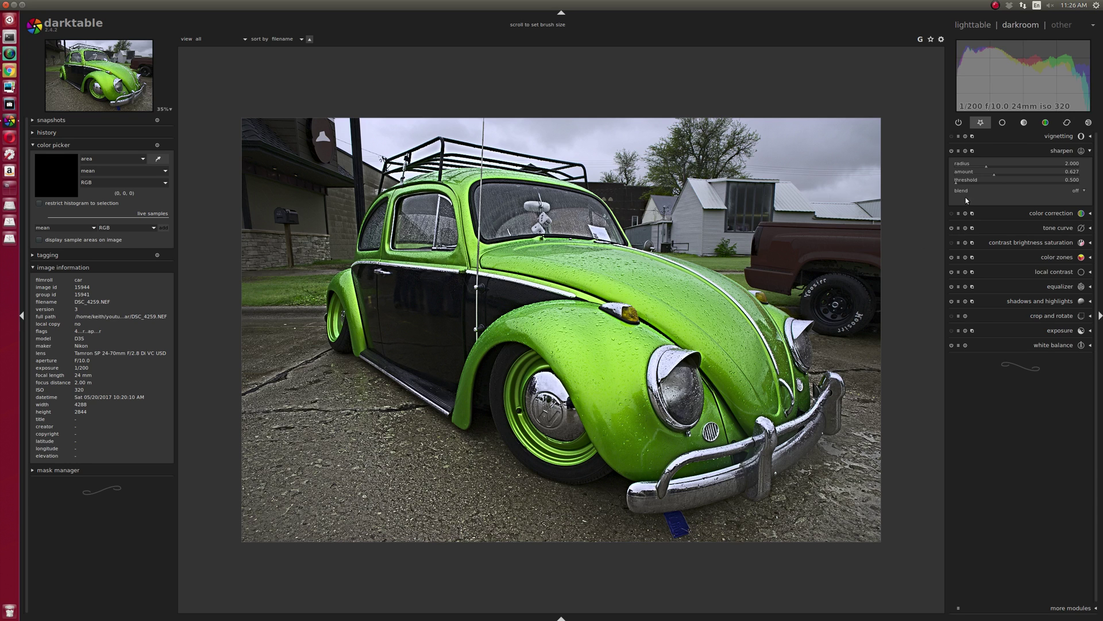
pyautogui.click(1055, 214)
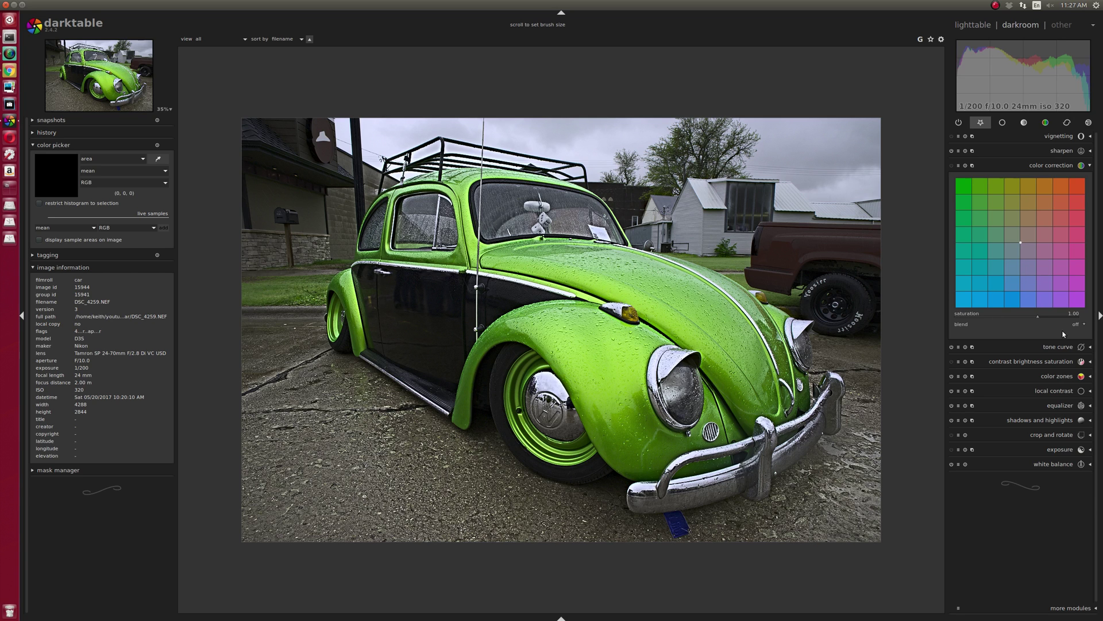
pyautogui.click(1054, 465)
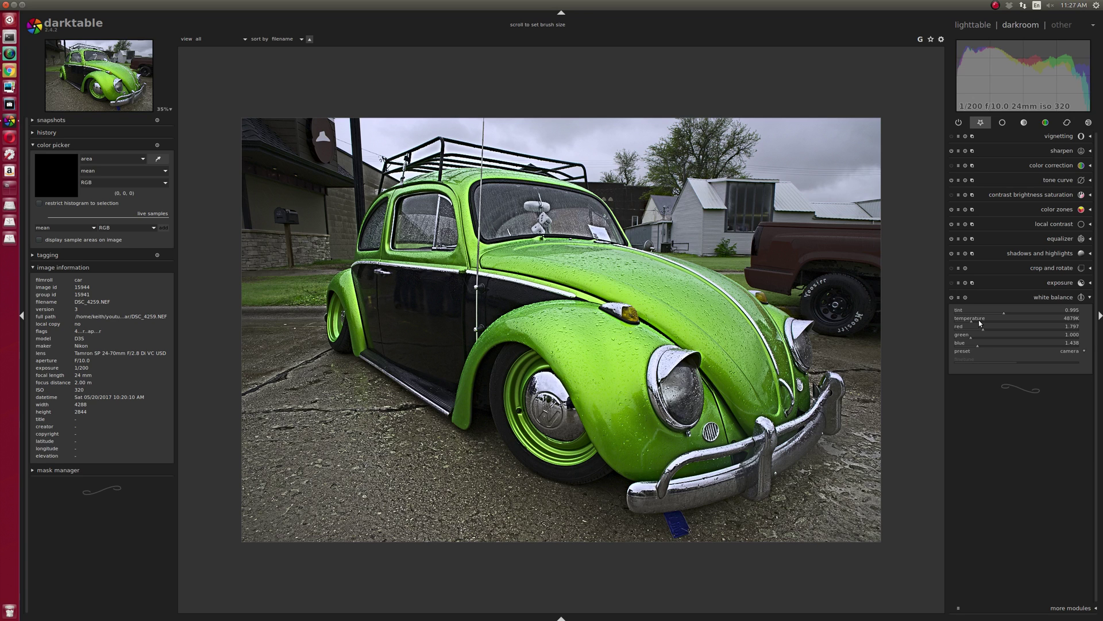
# - Lower the white balance temperature to 4169K and enable the vignette
pyautogui.scroll(-1, 981, 323)
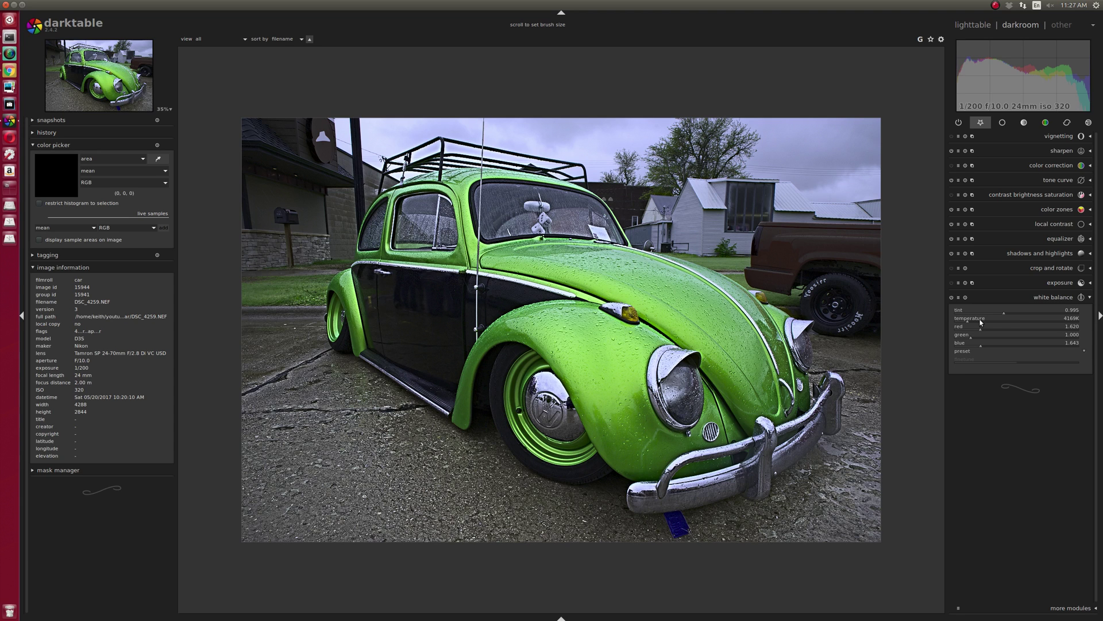
pyautogui.click(952, 136)
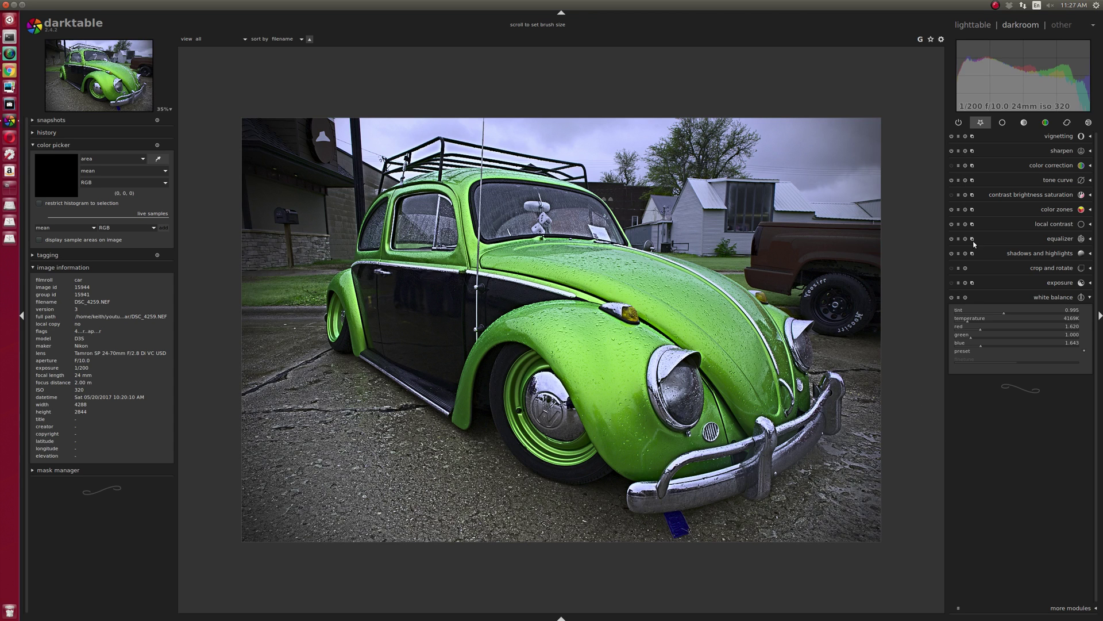
# - Lower and widen the vignette: scale 82.43%, fall-off 46.11%, ratio 1.170
pyautogui.click(1061, 138)
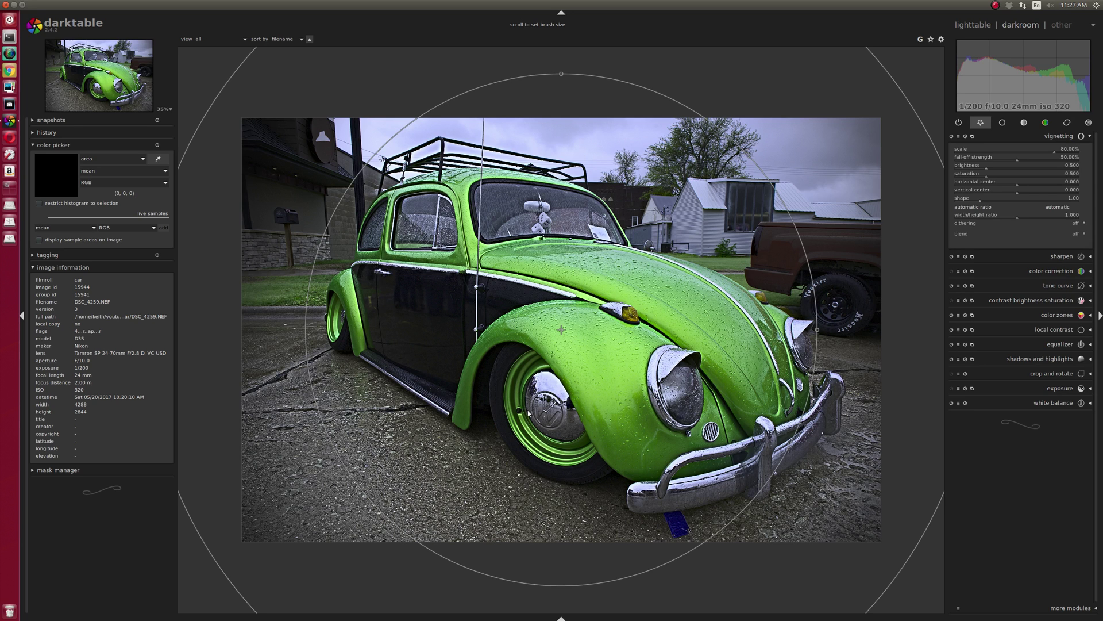
pyautogui.moveTo(561, 329); pyautogui.dragTo(558, 348)
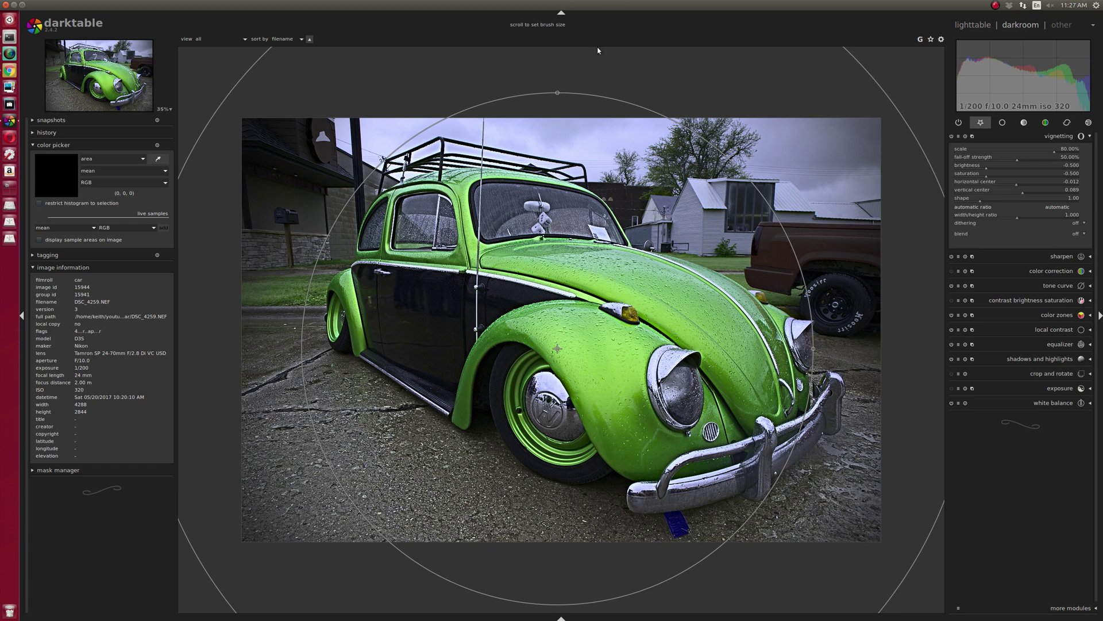
pyautogui.moveTo(558, 95); pyautogui.dragTo(552, 130)
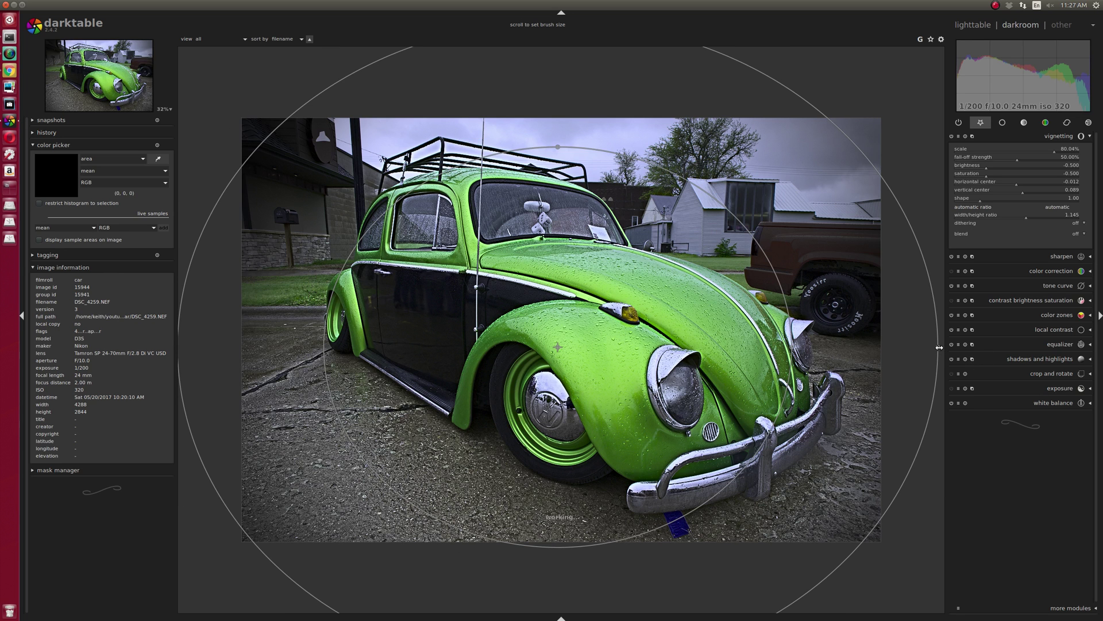
pyautogui.moveTo(939, 348); pyautogui.dragTo(927, 348)
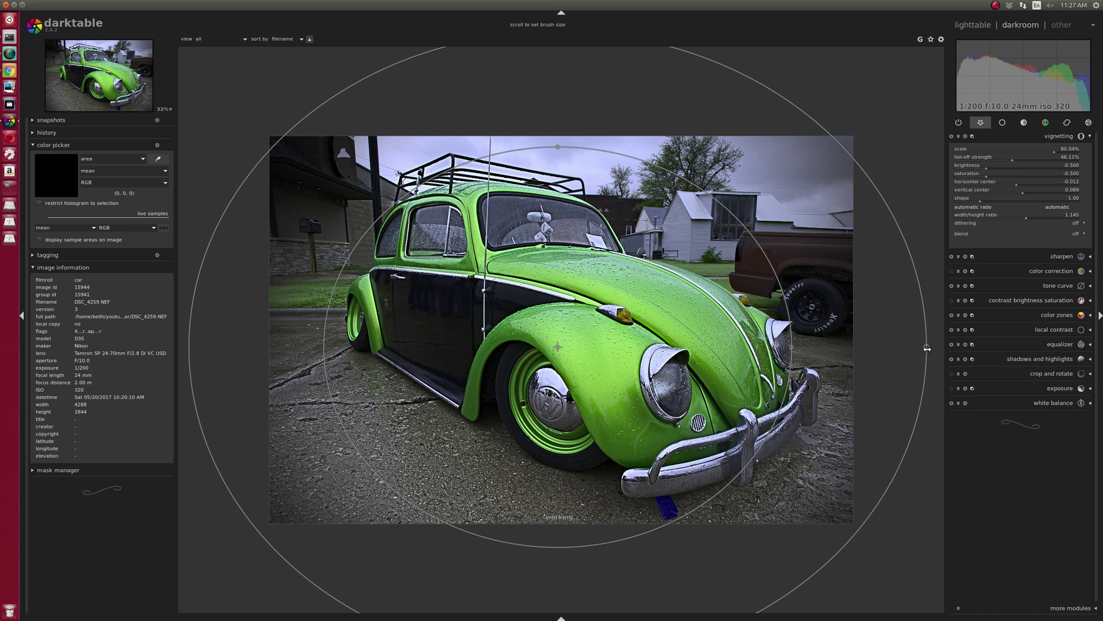
pyautogui.moveTo(793, 348); pyautogui.dragTo(798, 347)
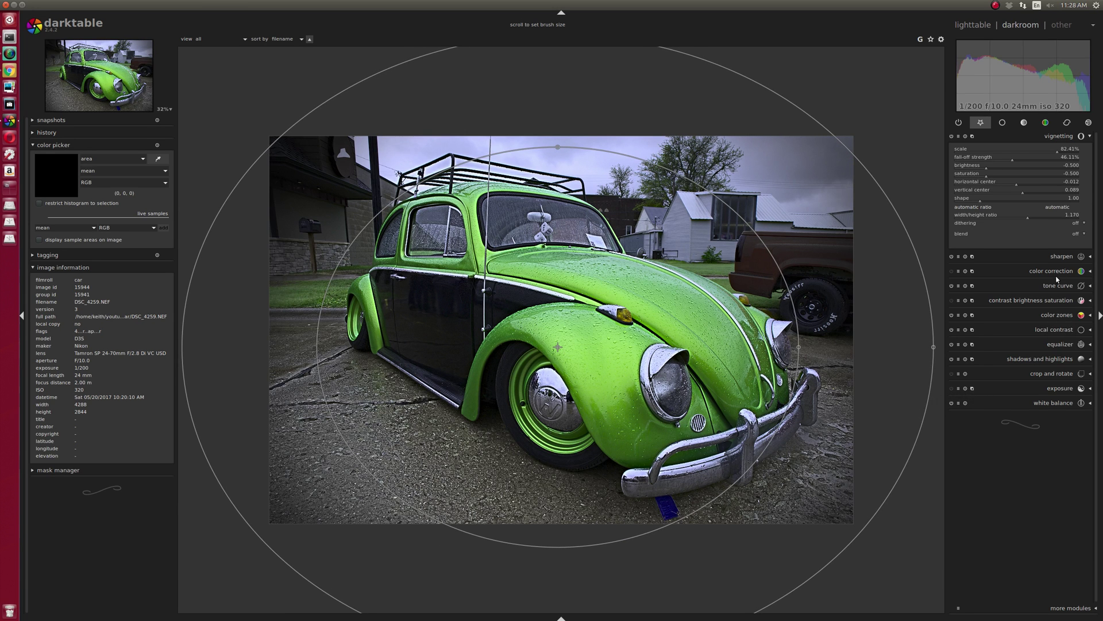
# - Nudge saturation up slightly in contrast, brightness and saturation
pyautogui.click(1061, 137)
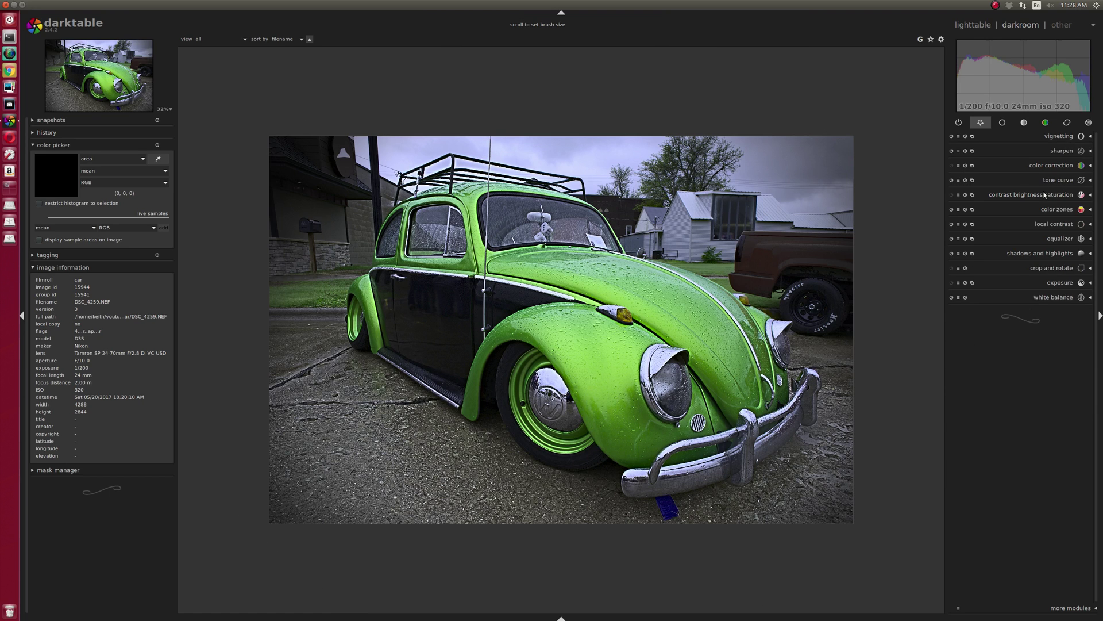
pyautogui.click(1044, 195)
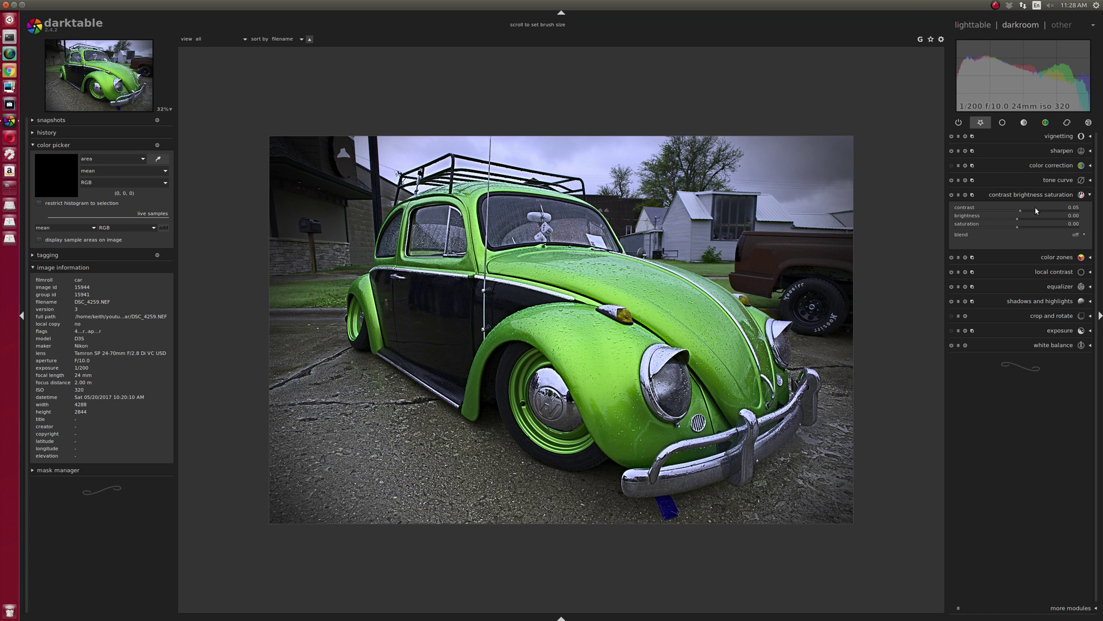
pyautogui.scroll(6, 1034, 227)
pyautogui.scroll(-1, 1034, 227)
# - Raise the local contrast detail from 100% to 155%
pyautogui.click(1032, 270)
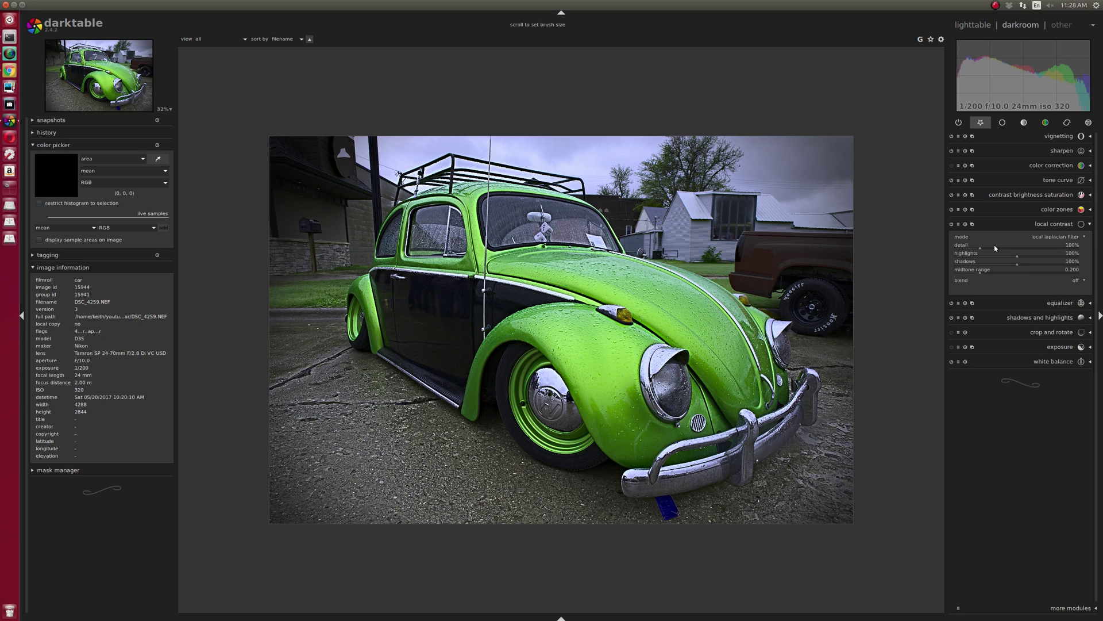
pyautogui.click(988, 246)
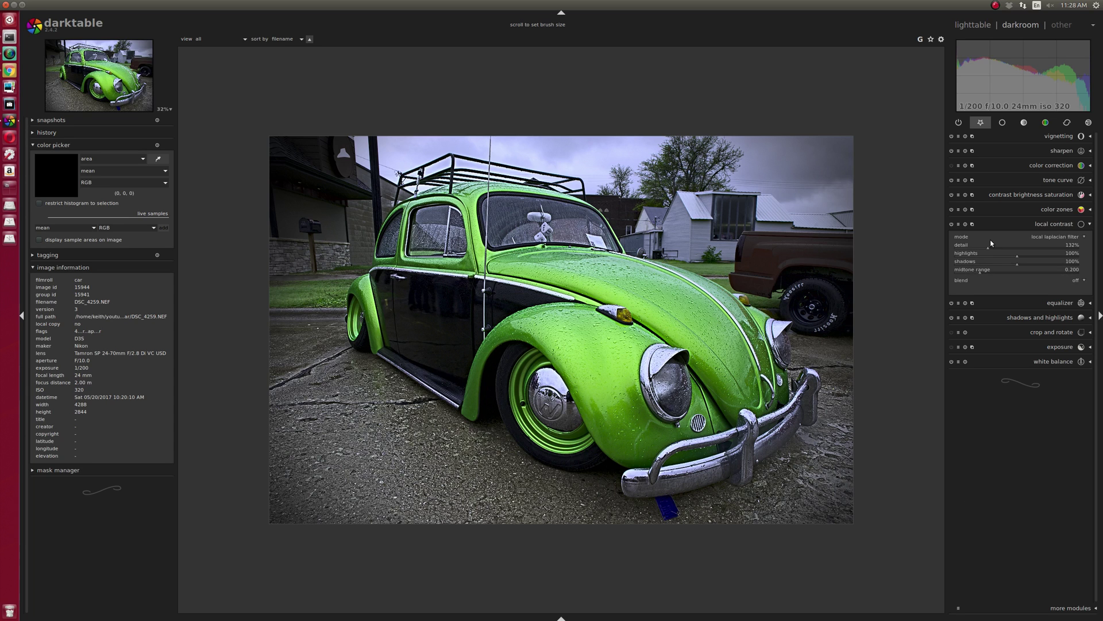
pyautogui.click(993, 248)
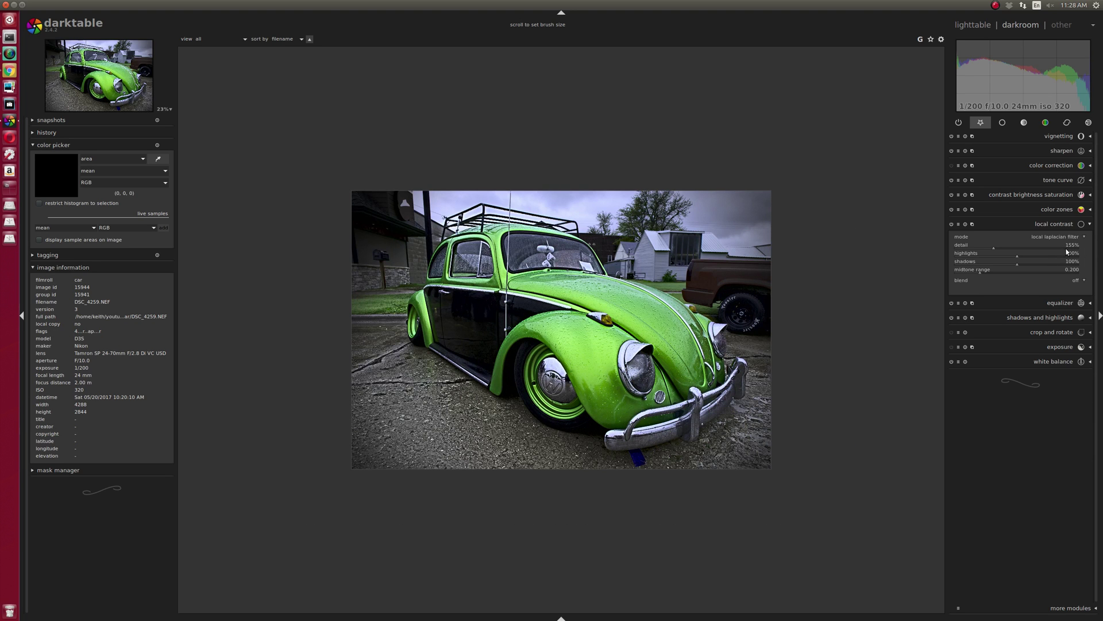
# - Restrict local contrast to a drawn brush mask painted in a stroke beneath the car
pyautogui.click(1077, 280)
pyautogui.click(1065, 296)
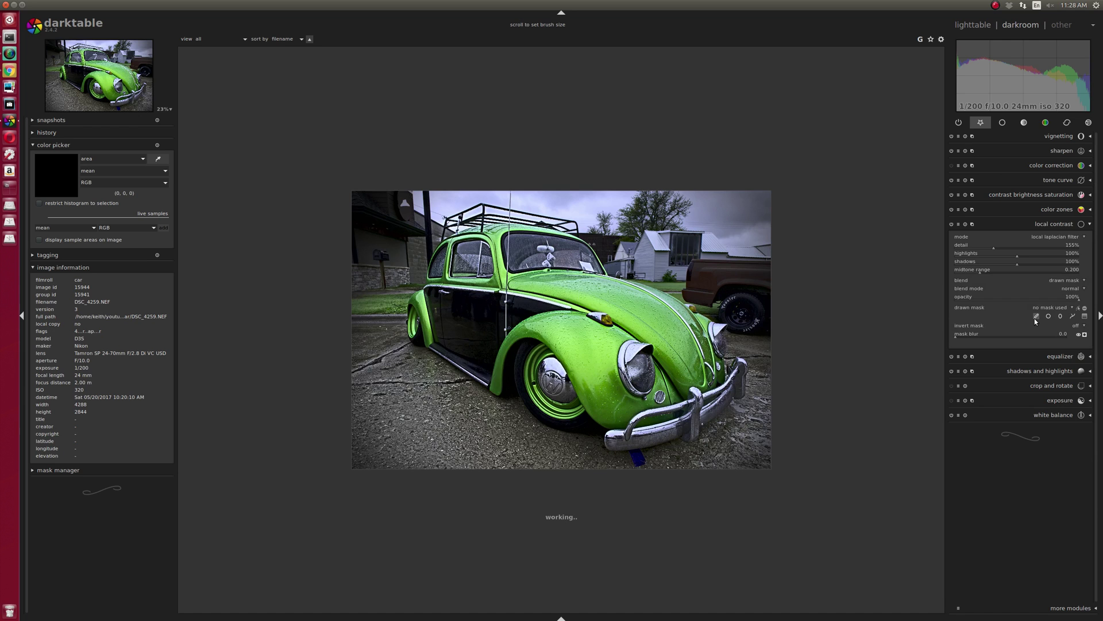
pyautogui.click(1036, 316)
pyautogui.keyDown('shift'); pyautogui.scroll(3, 316, 466); pyautogui.keyUp('shift')
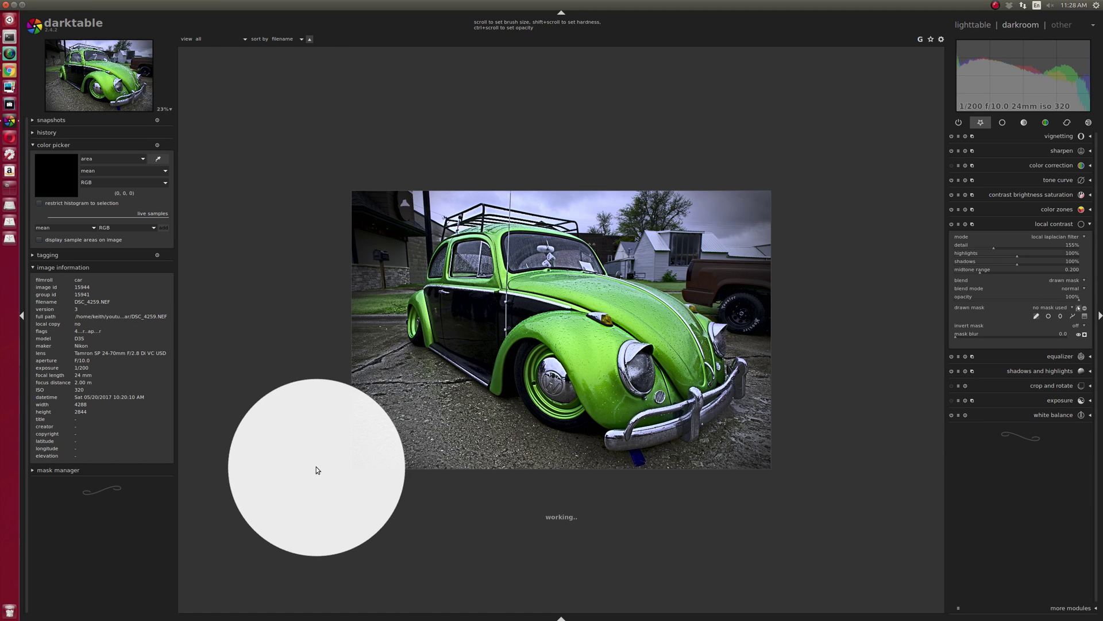
pyautogui.keyDown('shift'); pyautogui.scroll(-3, 316, 466); pyautogui.keyUp('shift')
pyautogui.moveTo(316, 467)
pyautogui.mouseDown()
pyautogui.moveTo(341, 391)
pyautogui.moveTo(348, 408)
pyautogui.moveTo(446, 461)
pyautogui.moveTo(586, 516)
pyautogui.moveTo(666, 518)
pyautogui.moveTo(732, 507)
pyautogui.moveTo(810, 443)
pyautogui.moveTo(817, 420)
pyautogui.mouseUp()
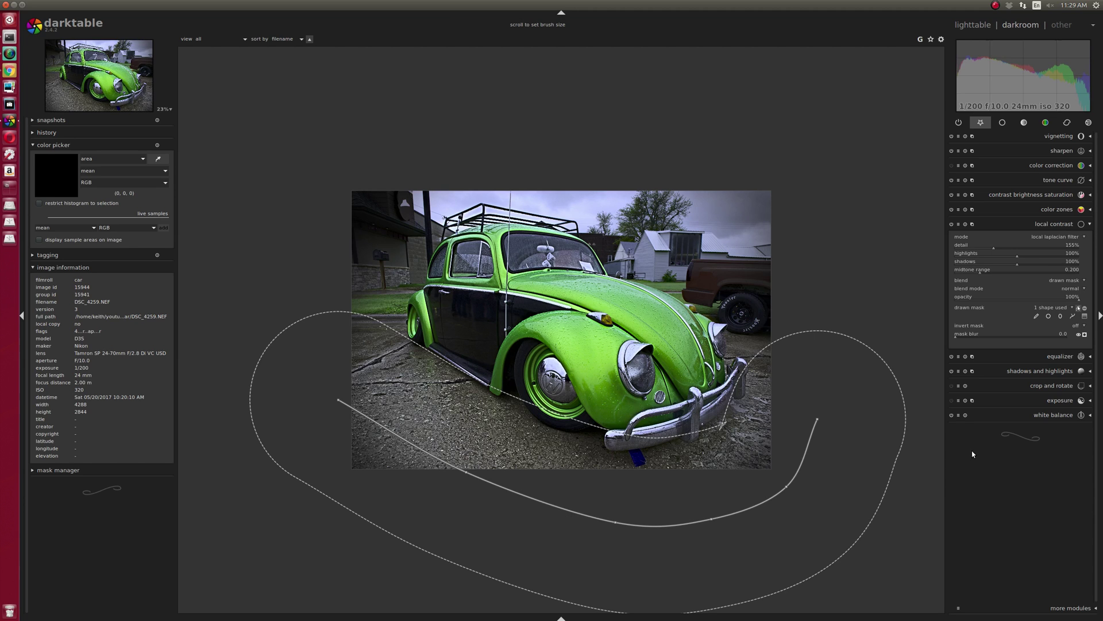
# - Raise the local contrast detail to 177%
pyautogui.click(1056, 225)
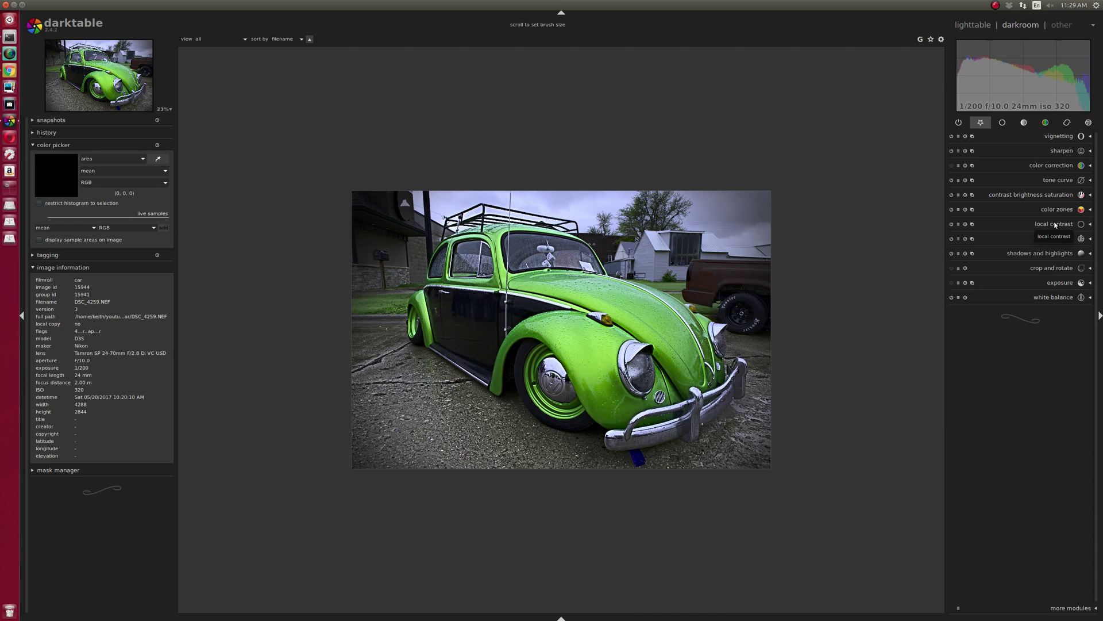
pyautogui.click(1055, 224)
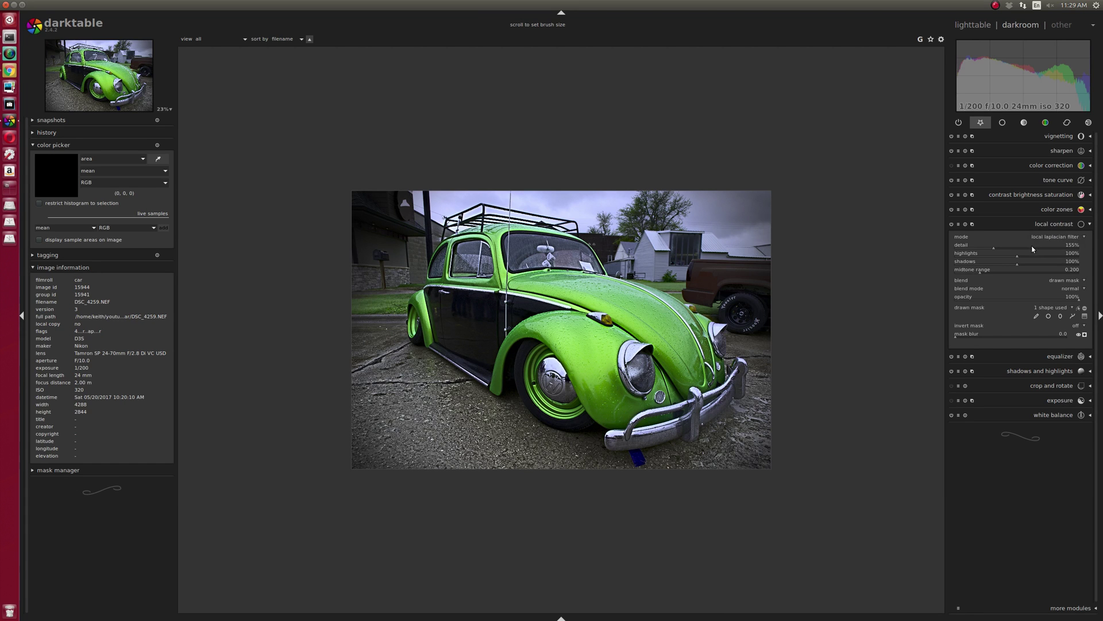
pyautogui.scroll(1, 1006, 248)
pyautogui.scroll(3, 1006, 248)
# - Compare lens correction on and off, leave it off, and zoom to 130% on the fender
pyautogui.click(1067, 123)
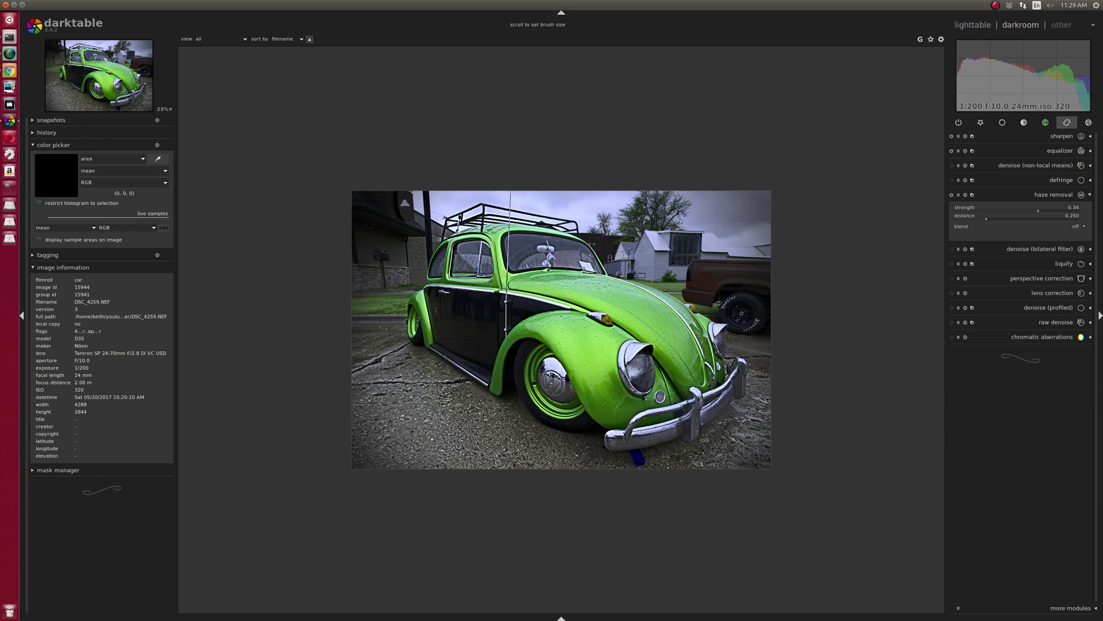
pyautogui.click(952, 294)
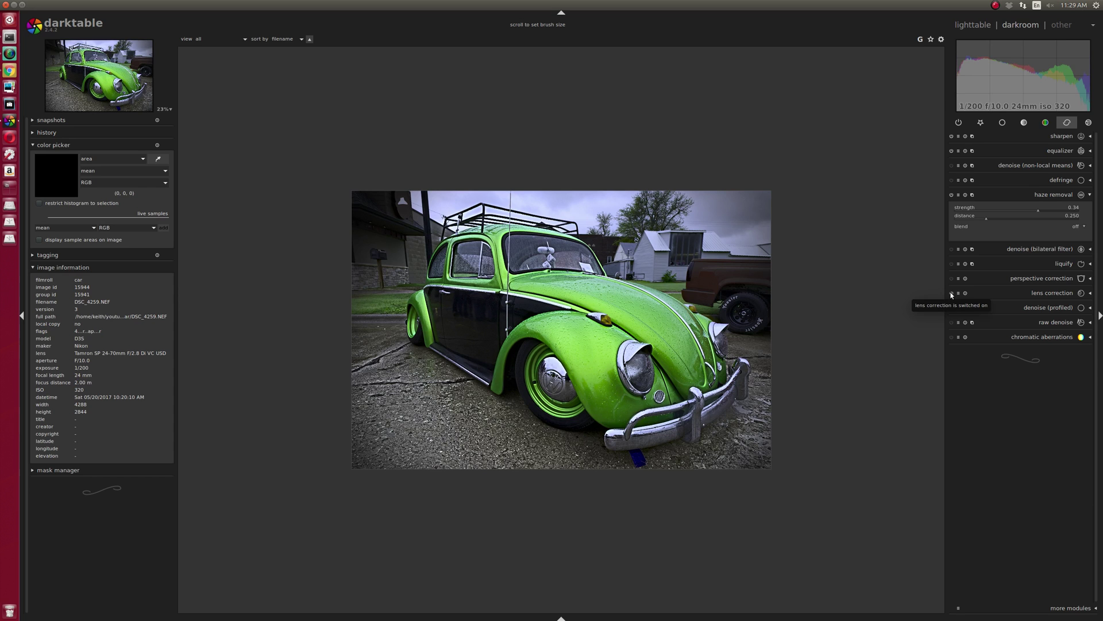
pyautogui.click(951, 295)
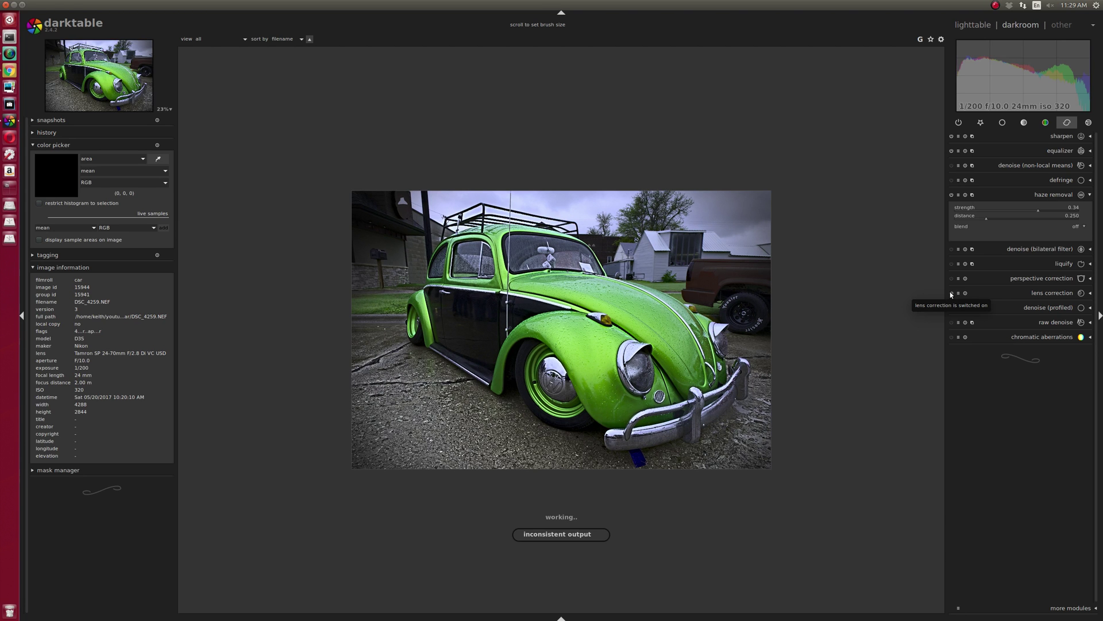
pyautogui.click(951, 293)
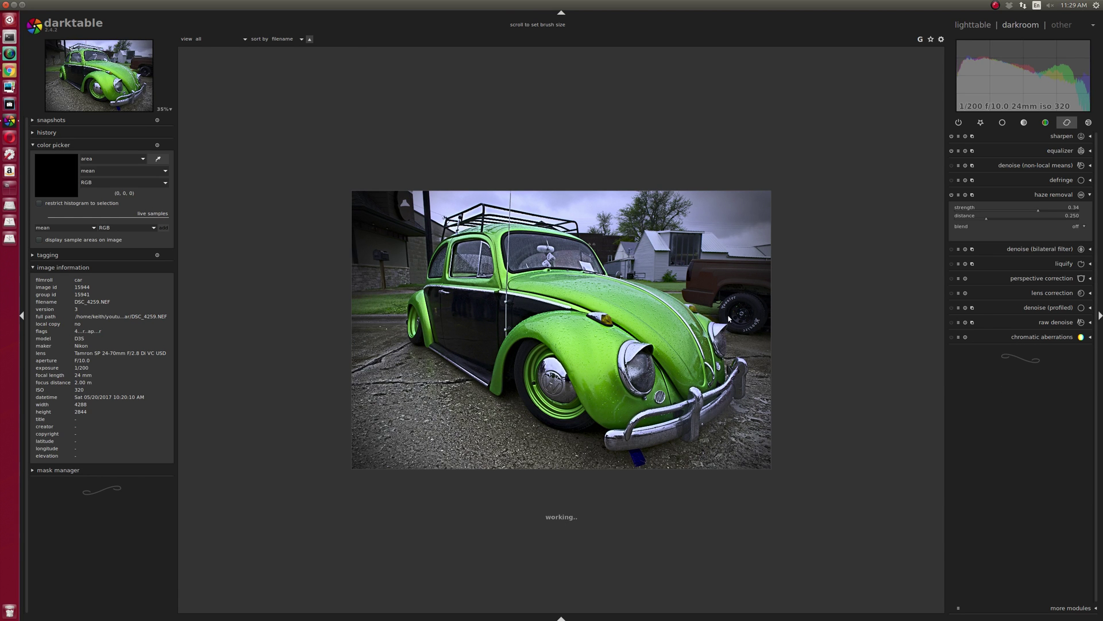
pyautogui.middleClick(661, 294)
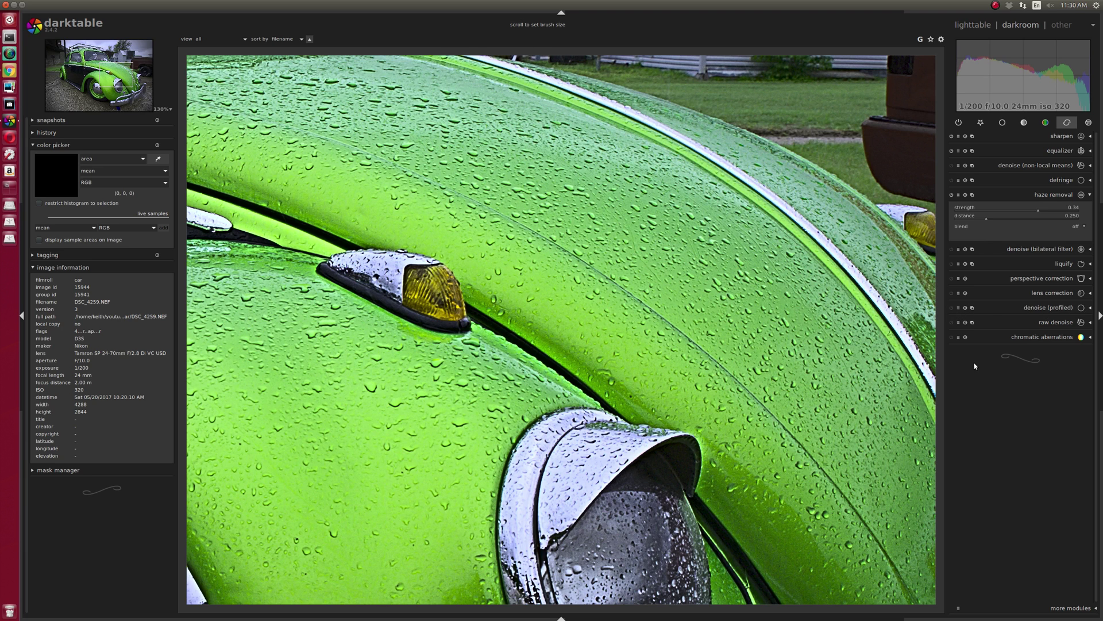
# - Enable raw denoise to inspect the fender's noise, then zoom back out to fit
pyautogui.click(952, 324)
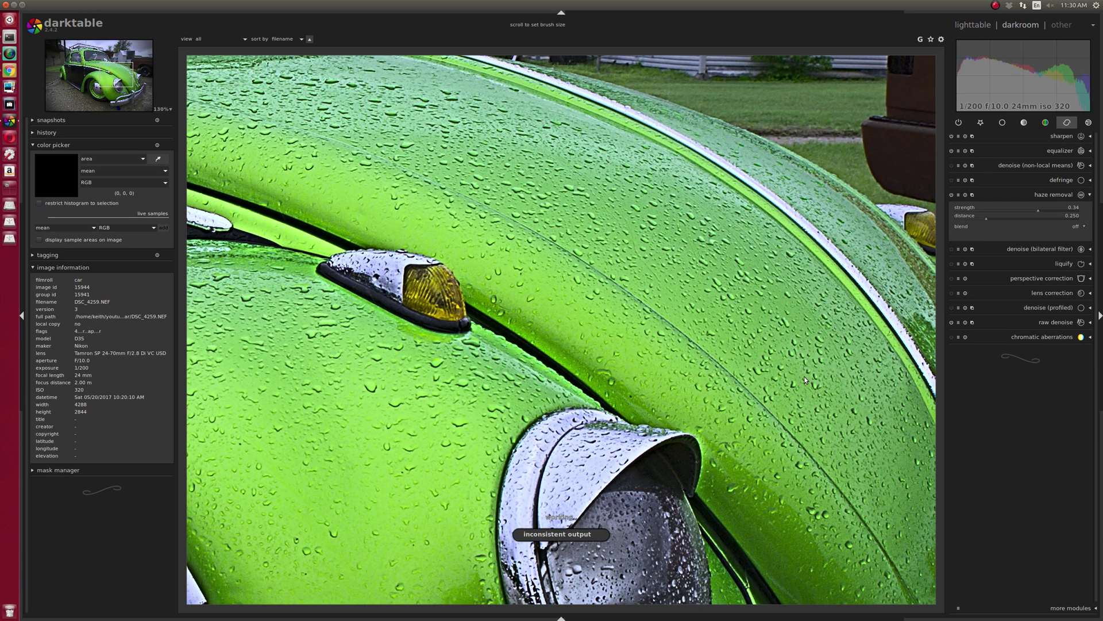
pyautogui.scroll(-6, 804, 379)
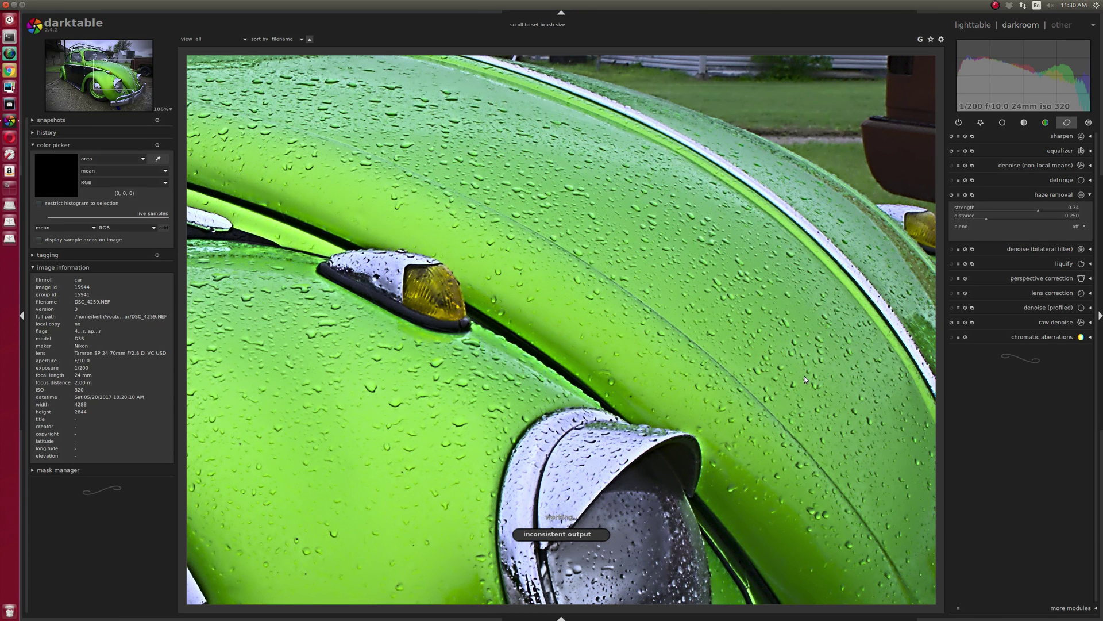
pyautogui.scroll(-2, 804, 376)
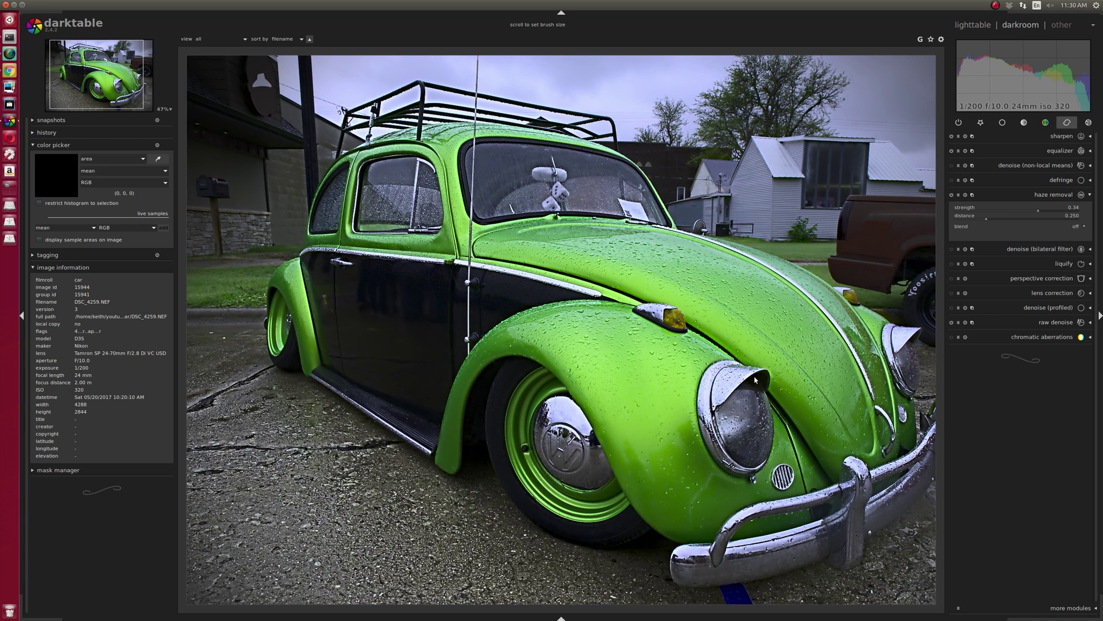
pyautogui.scroll(-1, 755, 379)
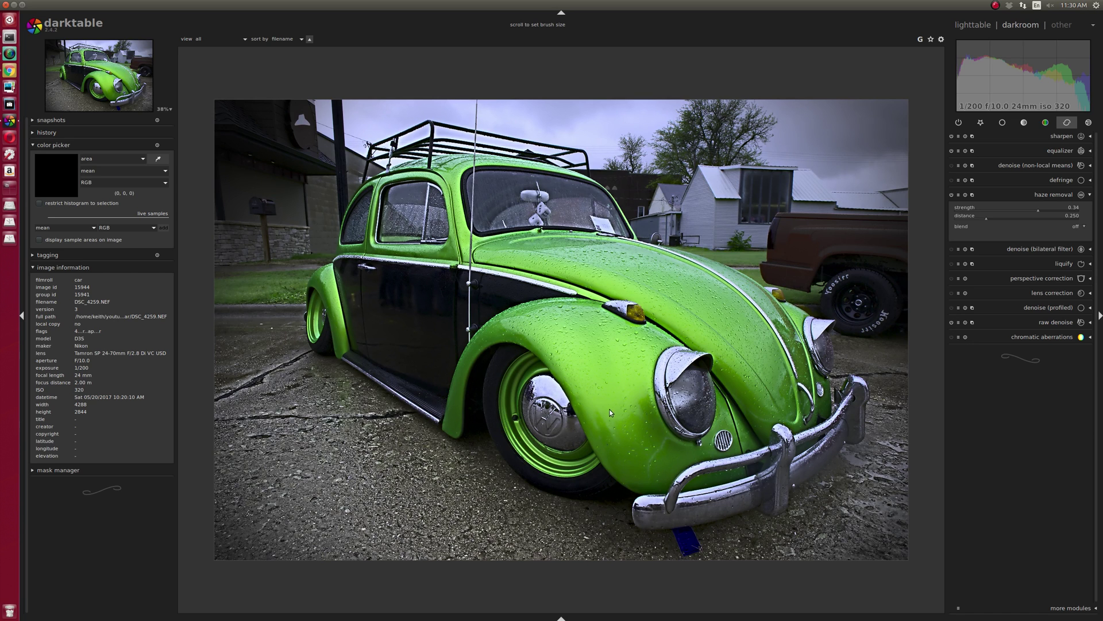
# - Disable raw denoise and lower the white balance temperature from 4169K to 3969K
pyautogui.click(952, 323)
pyautogui.click(982, 124)
pyautogui.click(1054, 414)
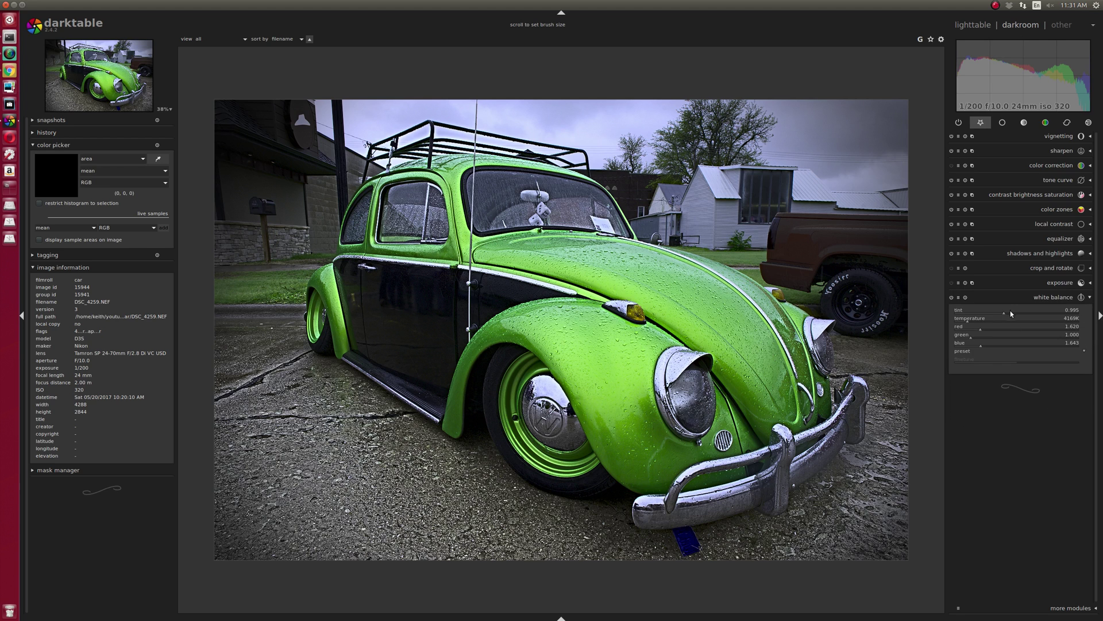
pyautogui.scroll(-2, 980, 322)
# - Drop the shadows and highlights shadows slider from 0.13 to -43.87
pyautogui.click(1014, 253)
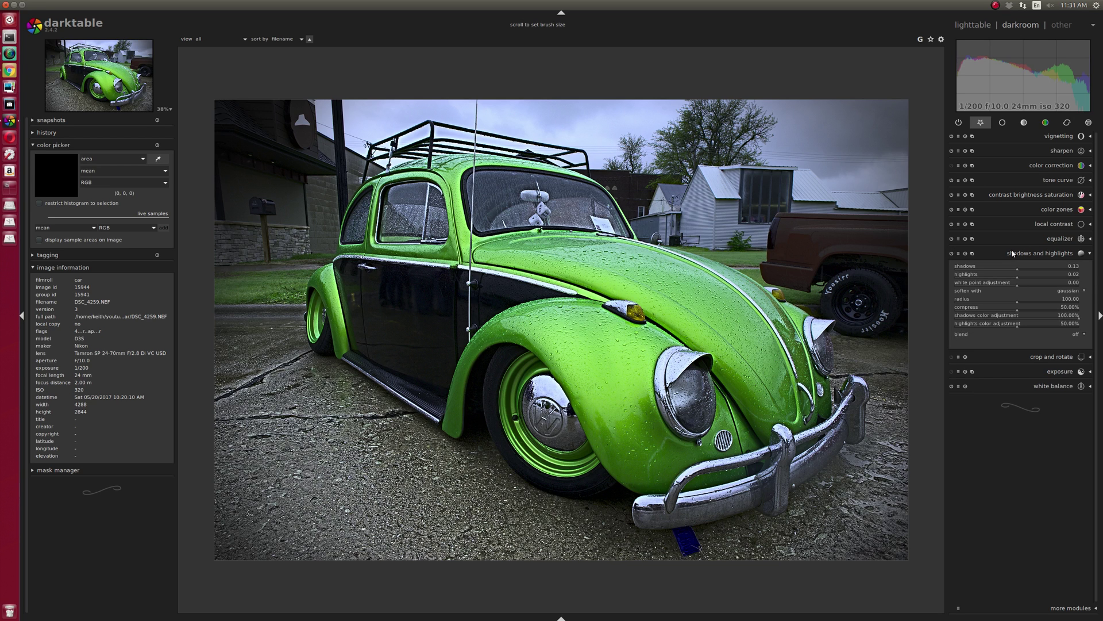
pyautogui.scroll(-2, 1031, 268)
pyautogui.scroll(-2, 1030, 267)
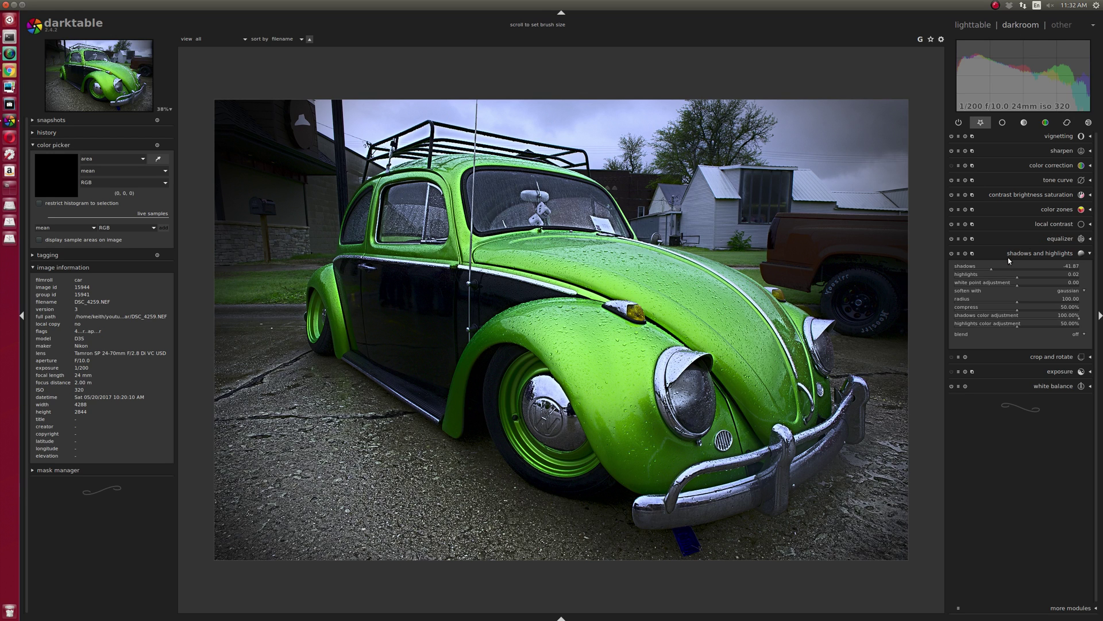
pyautogui.scroll(-1, 1005, 267)
# - Enable the lowpass module and set its blending to a drawn mask
pyautogui.click(1088, 123)
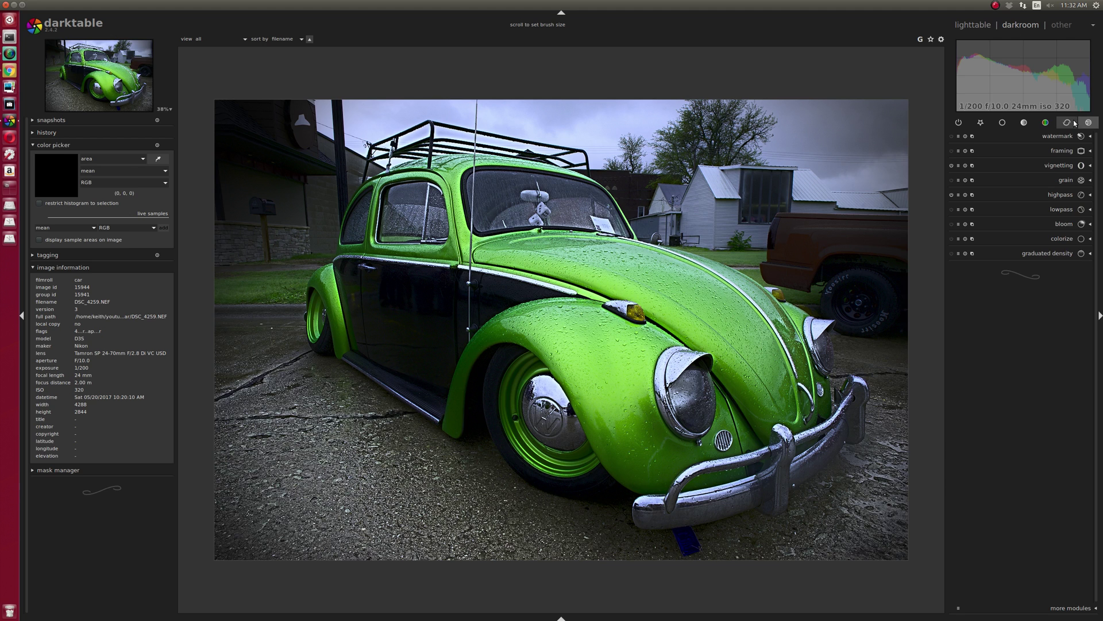
pyautogui.click(951, 210)
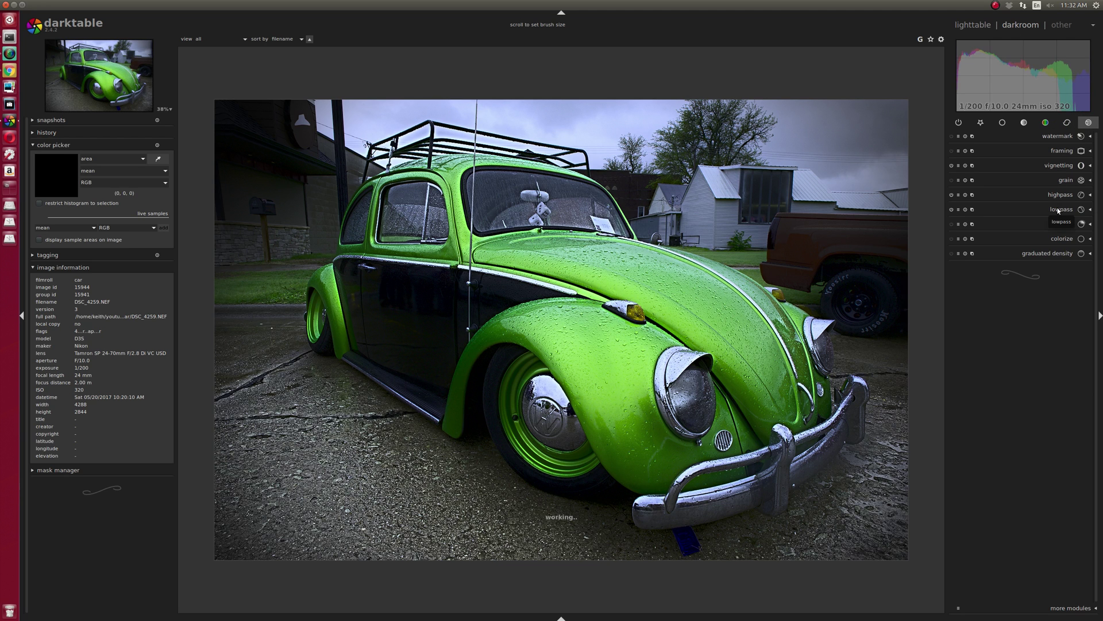
pyautogui.click(1059, 210)
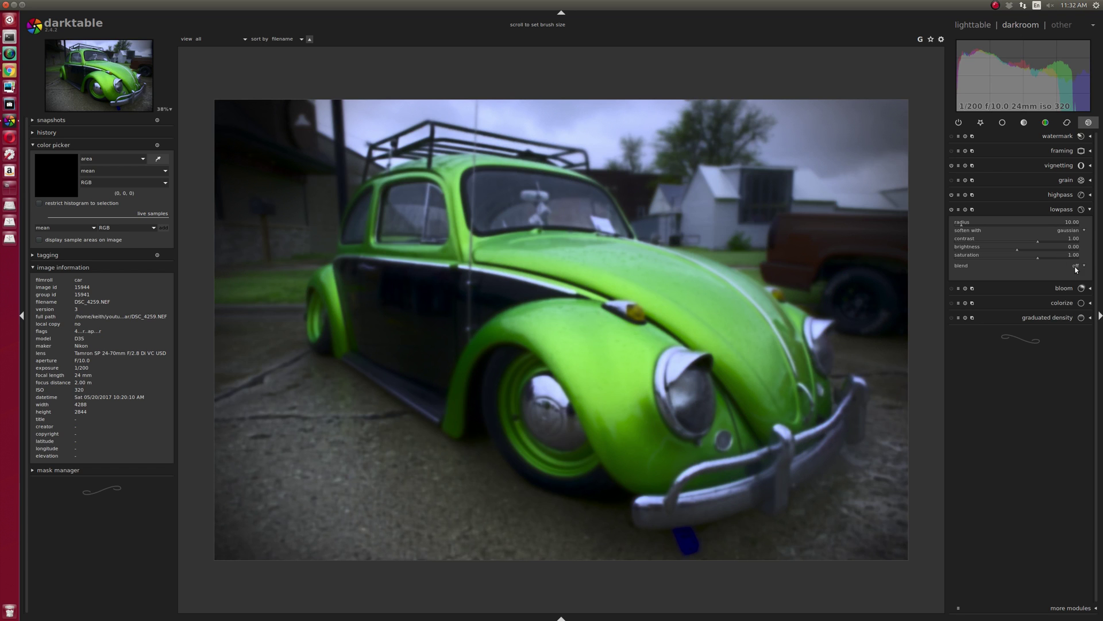
pyautogui.click(1074, 266)
pyautogui.click(1067, 282)
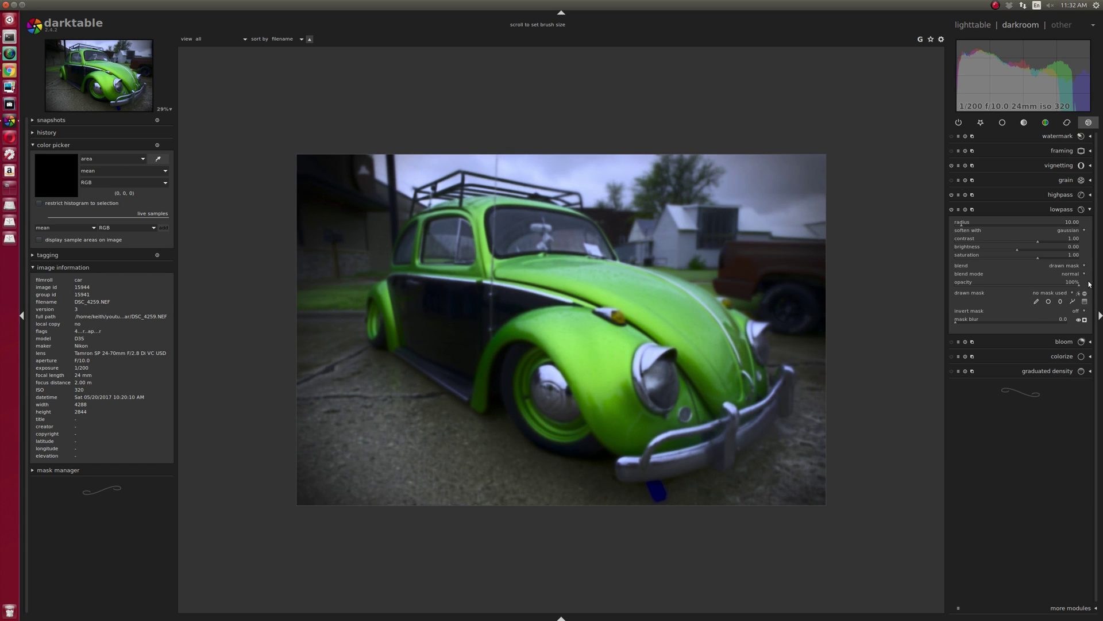
# - Paint a small brush stroke over the upper-left background as the lowpass mask
pyautogui.click(1049, 302)
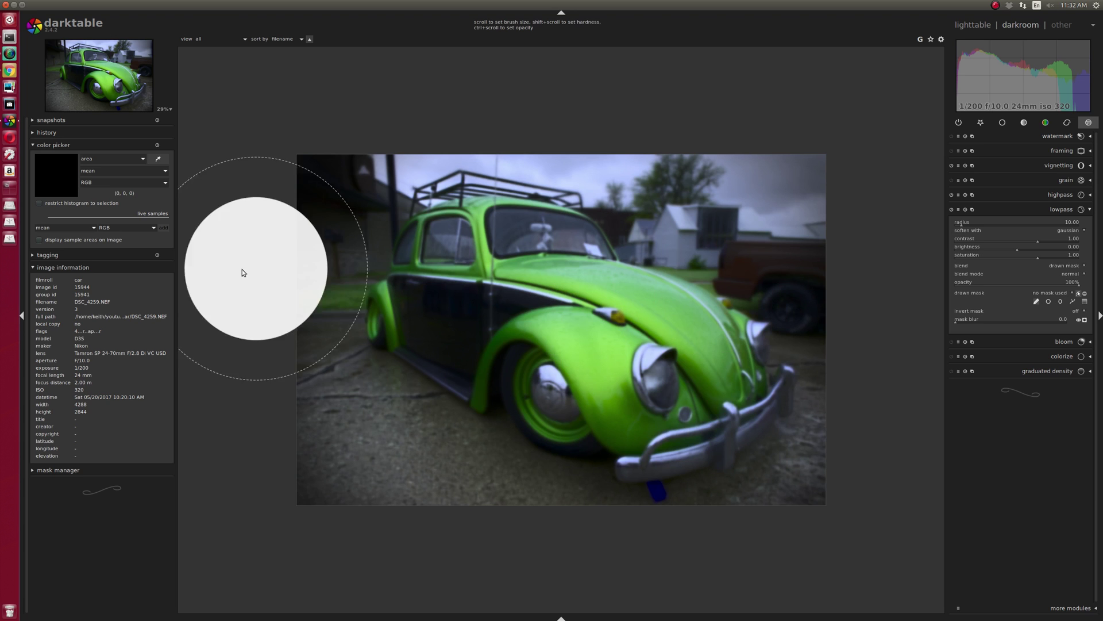
pyautogui.scroll(-3, 262, 268)
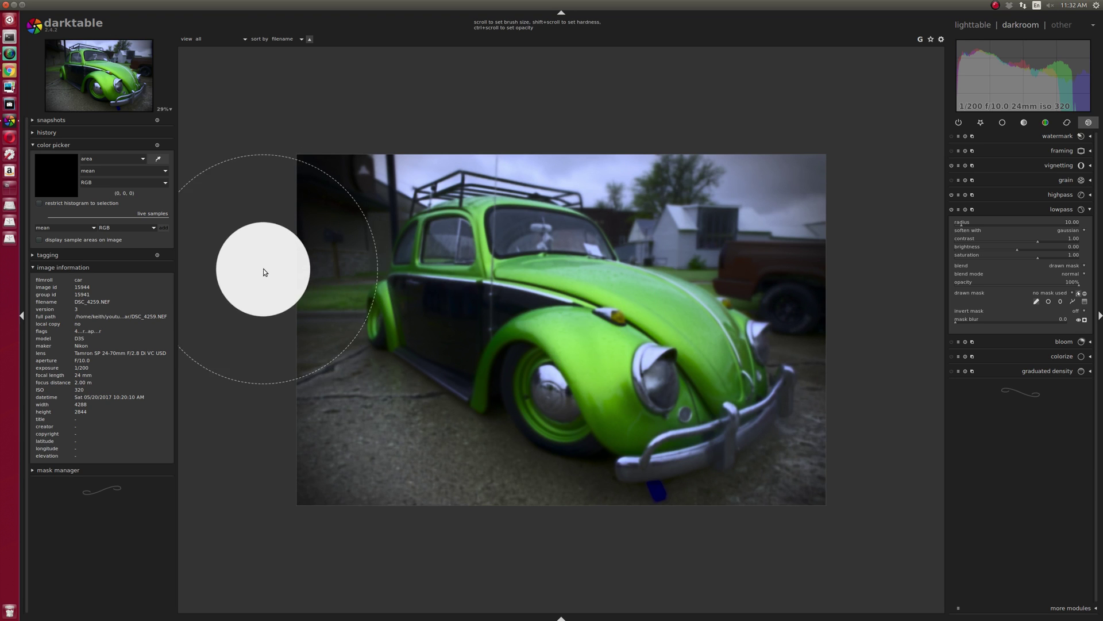
pyautogui.scroll(-5, 292, 265)
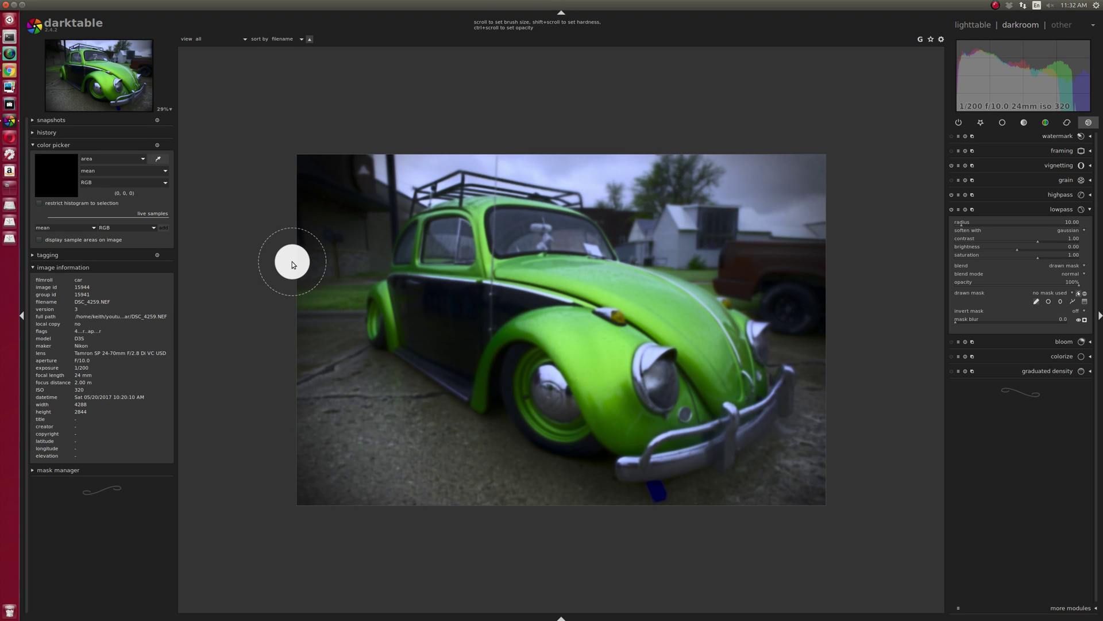
pyautogui.moveTo(299, 260)
pyautogui.mouseDown()
pyautogui.moveTo(352, 244)
pyautogui.moveTo(362, 158)
pyautogui.moveTo(337, 157)
pyautogui.moveTo(329, 221)
pyautogui.moveTo(297, 220)
pyautogui.moveTo(302, 159)
pyautogui.moveTo(292, 232)
pyautogui.moveTo(312, 265)
pyautogui.moveTo(344, 253)
pyautogui.mouseUp()
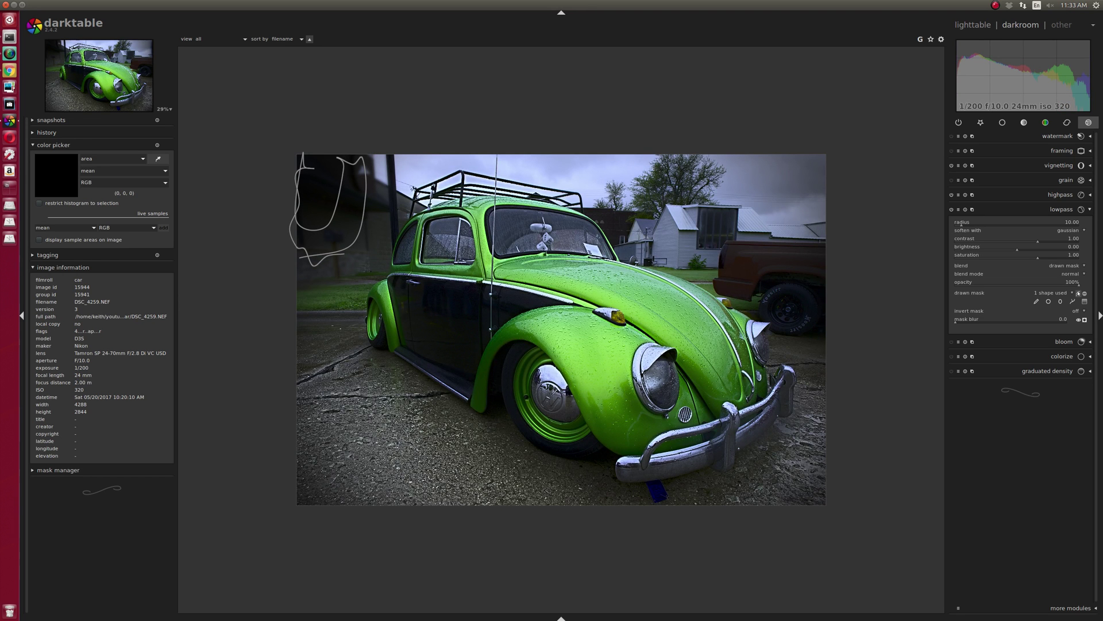
# - Add a second lowpass mask shape outlining the background near the truck and roofline
pyautogui.click(1064, 210)
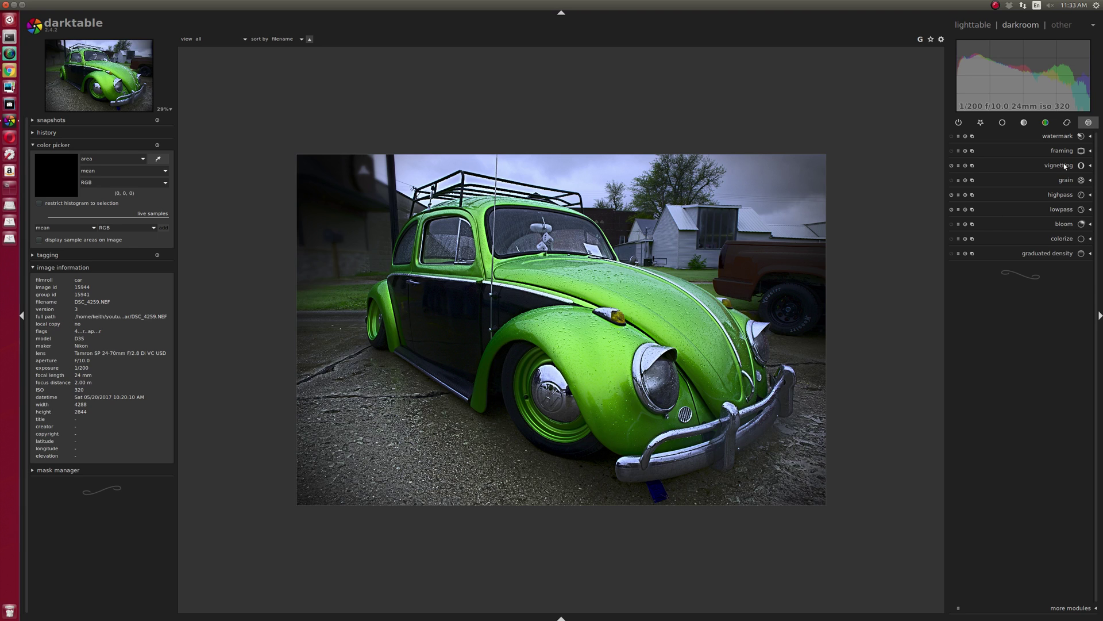
pyautogui.click(1062, 210)
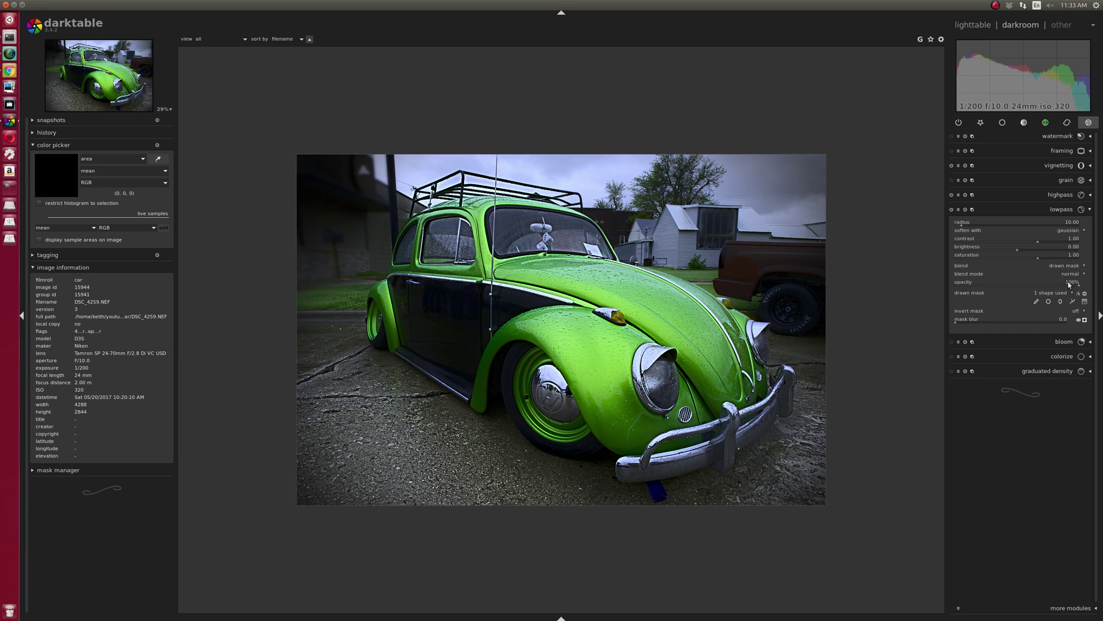
pyautogui.click(1073, 300)
pyautogui.click(726, 244)
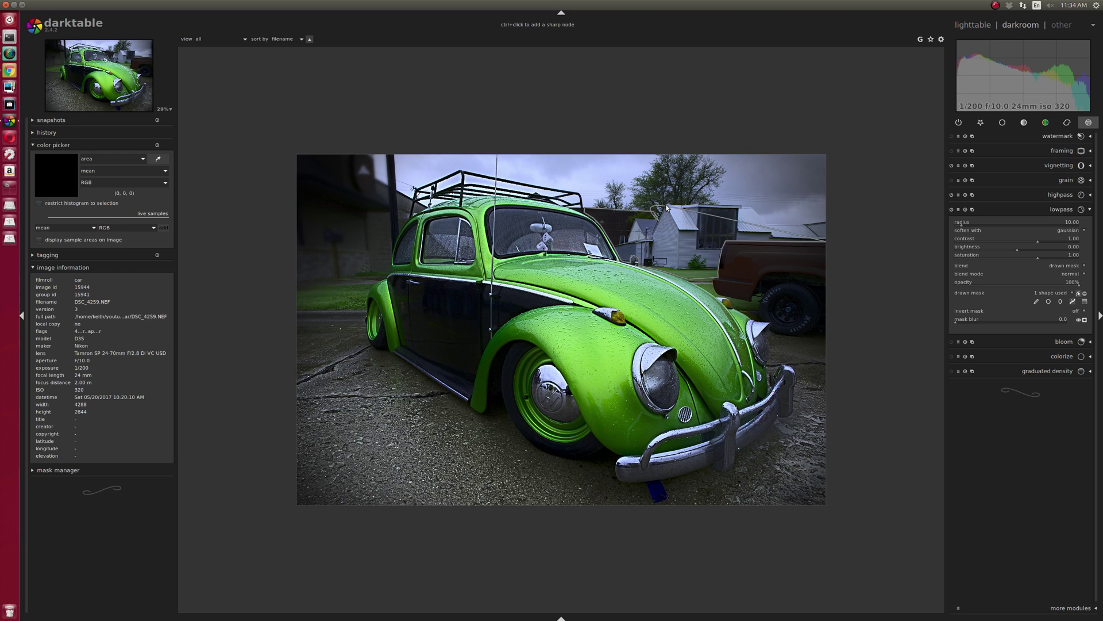
pyautogui.click(749, 207)
pyautogui.rightClick(842, 237)
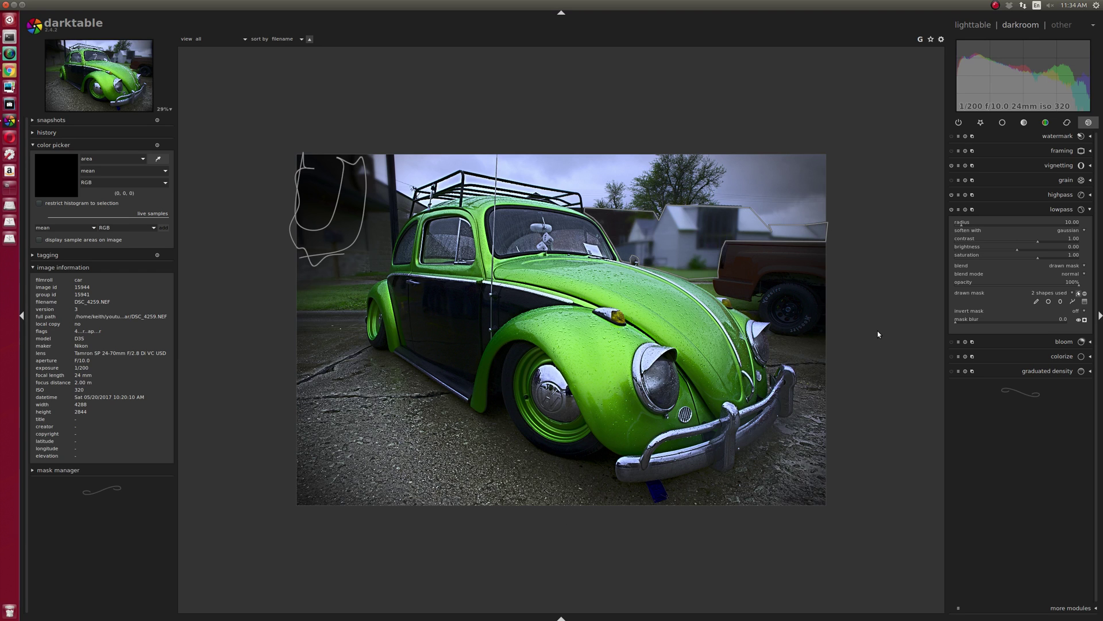
pyautogui.click(1060, 210)
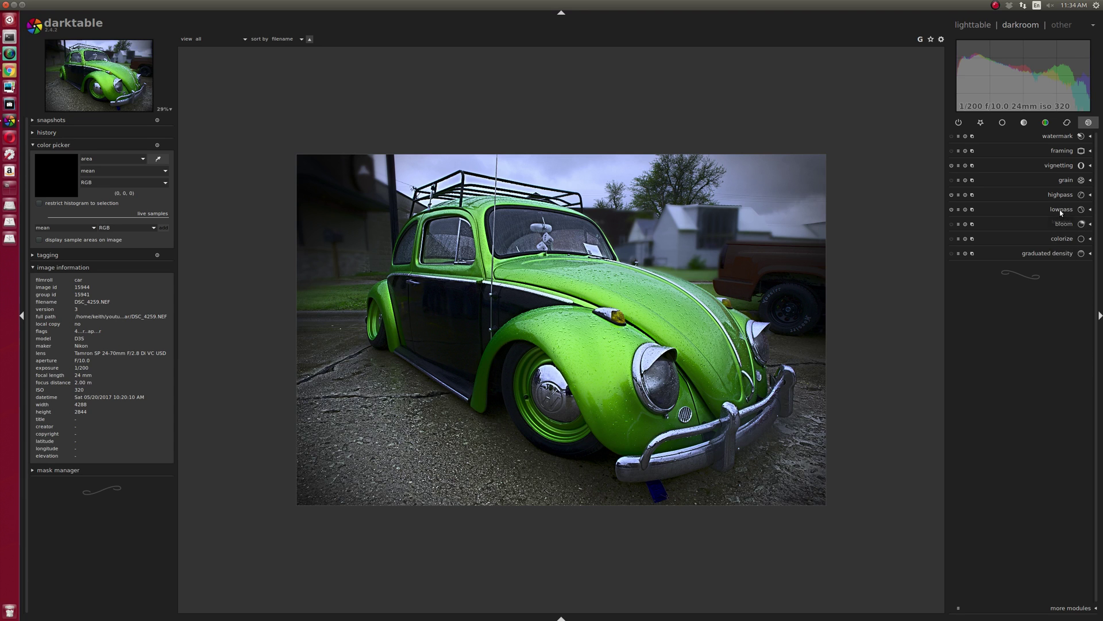
# - Brush the sky and trees above the houses into the lowpass mask as a freehand stroke
pyautogui.click(1061, 210)
pyautogui.click(1037, 302)
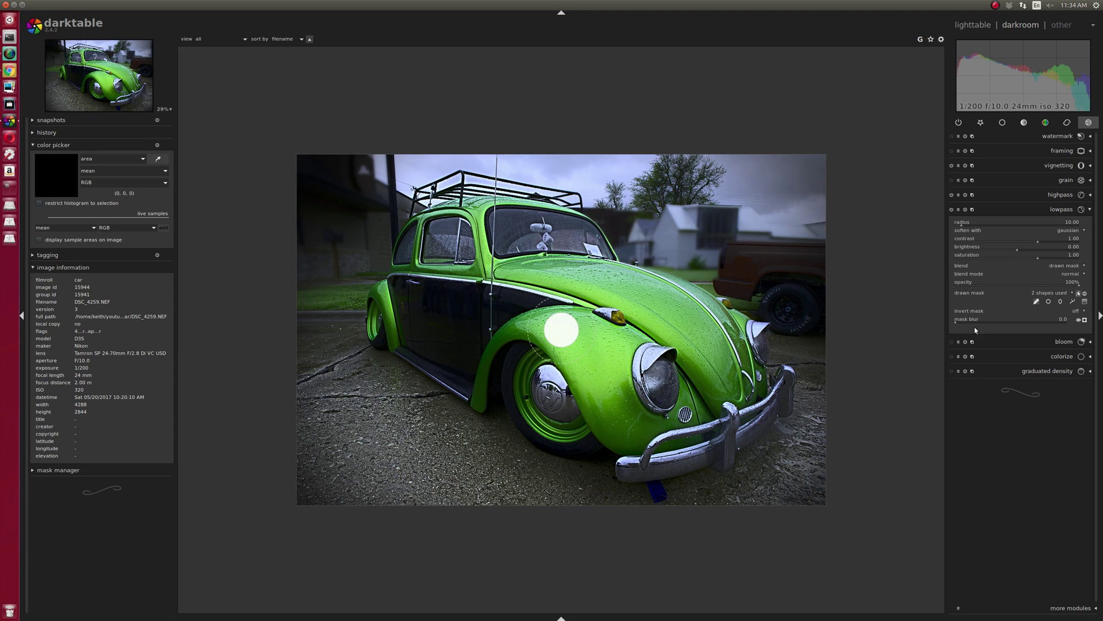
pyautogui.keyDown('shift'); pyautogui.scroll(5, 693, 204); pyautogui.keyUp('shift')
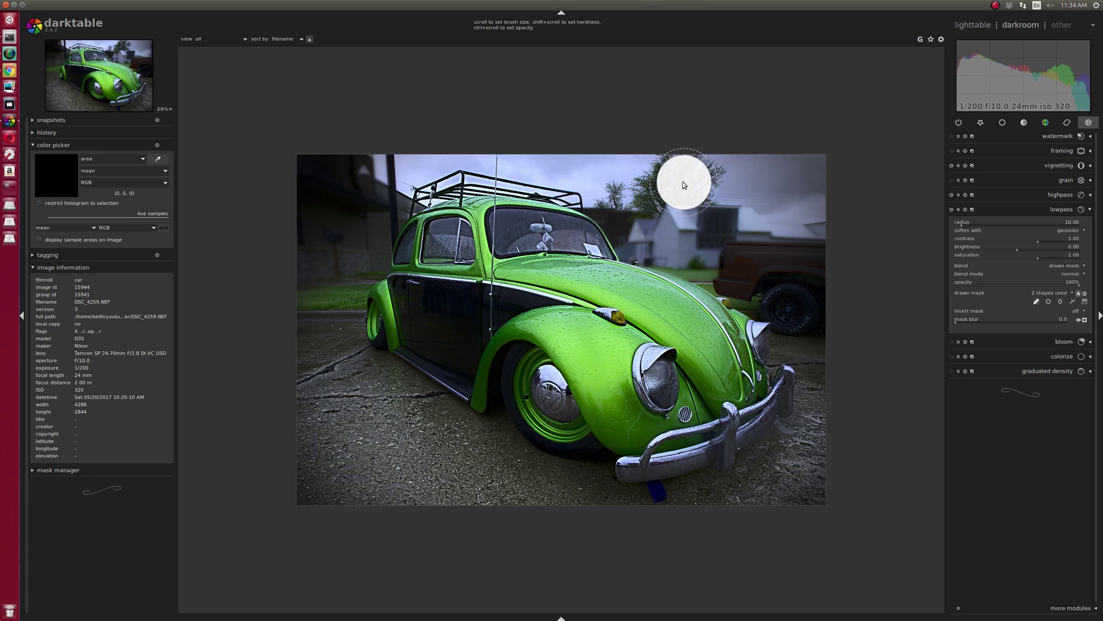
pyautogui.scroll(-3, 637, 189)
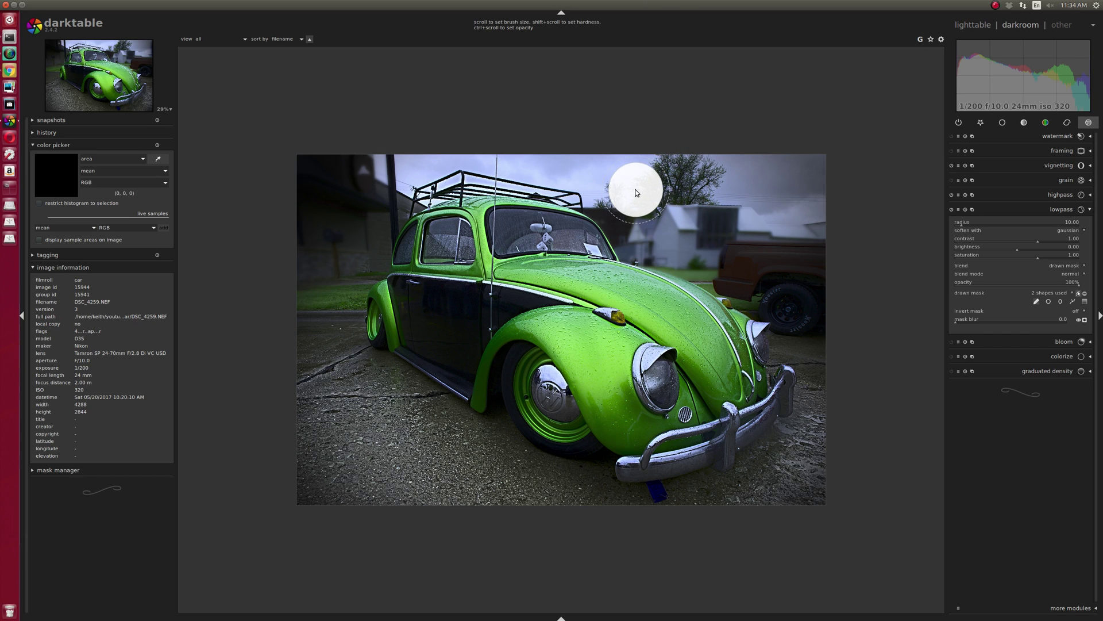
pyautogui.moveTo(616, 193)
pyautogui.mouseDown()
pyautogui.moveTo(660, 172)
pyautogui.moveTo(749, 210)
pyautogui.moveTo(834, 214)
pyautogui.moveTo(686, 188)
pyautogui.moveTo(706, 161)
pyautogui.moveTo(707, 186)
pyautogui.moveTo(705, 162)
pyautogui.mouseUp()
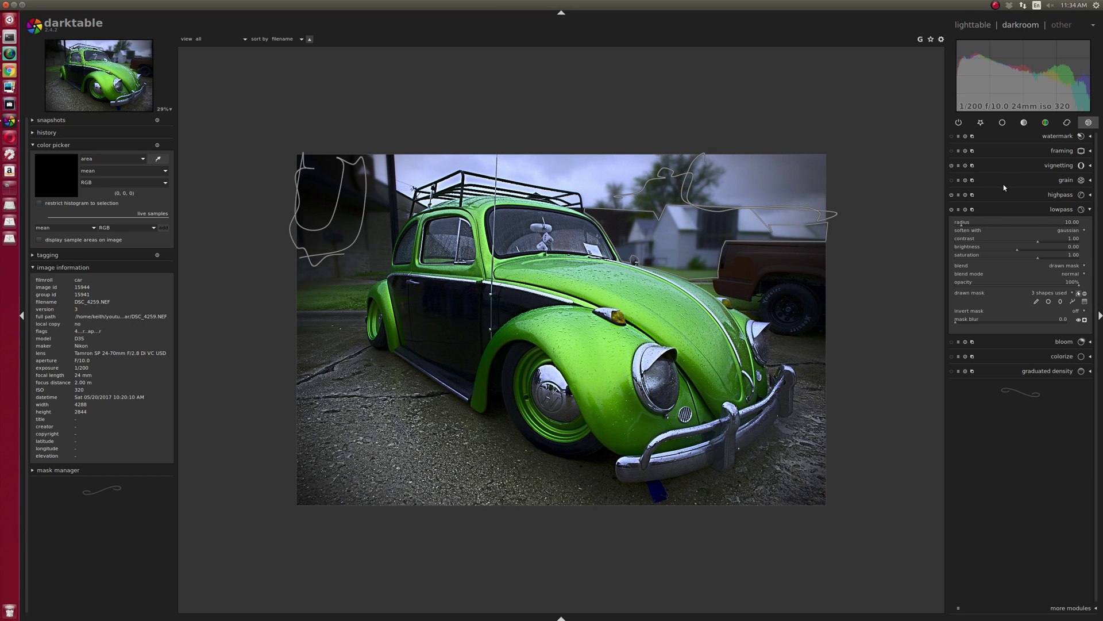
pyautogui.click(1037, 211)
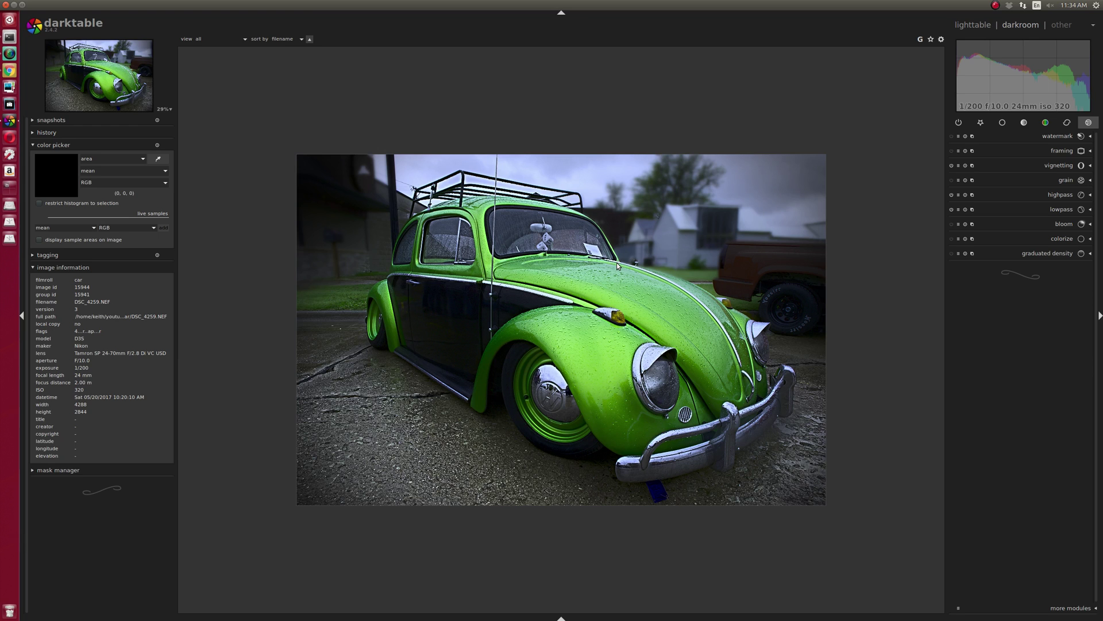
pyautogui.scroll(1, 707, 284)
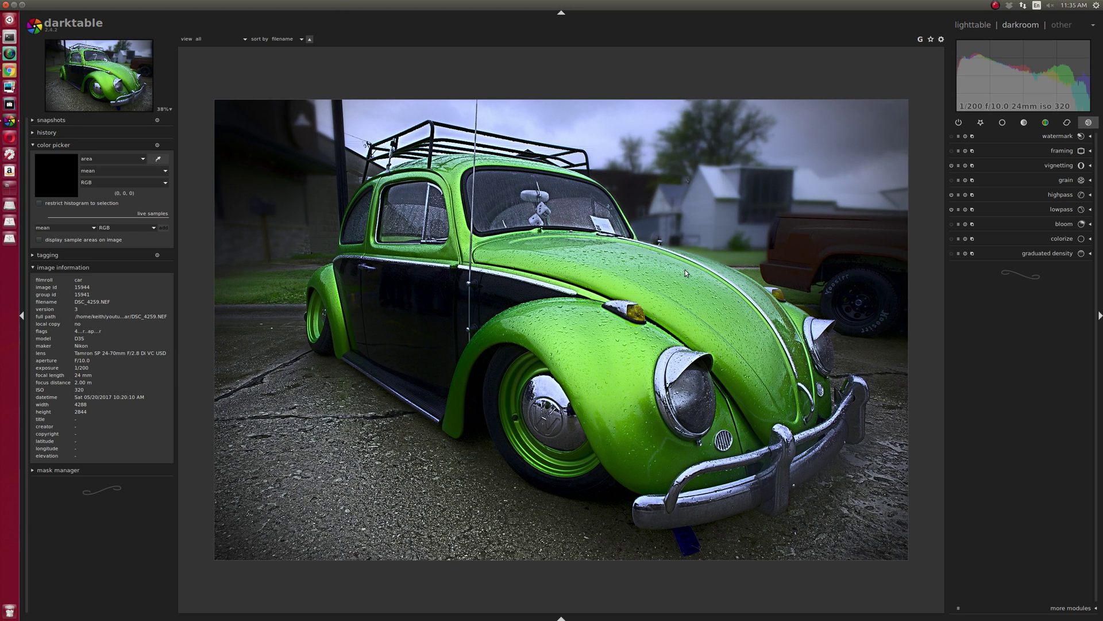
pyautogui.hotkey('ctrl', 'alt', 't')
pyautogui.write('to')
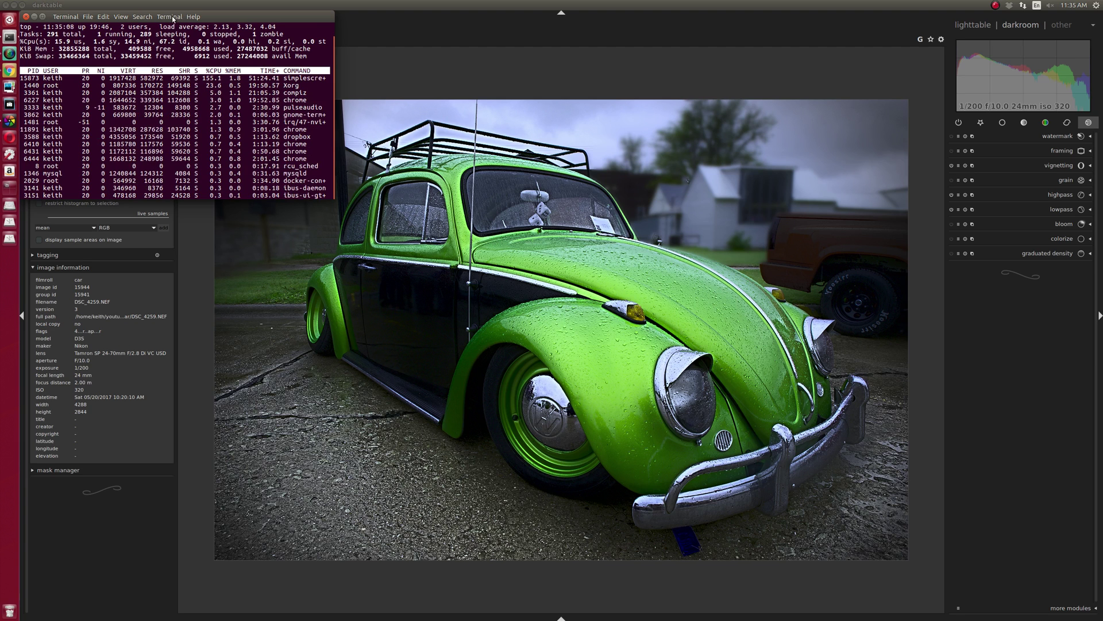
pyautogui.moveTo(185, 67); pyautogui.dragTo(256, 139)
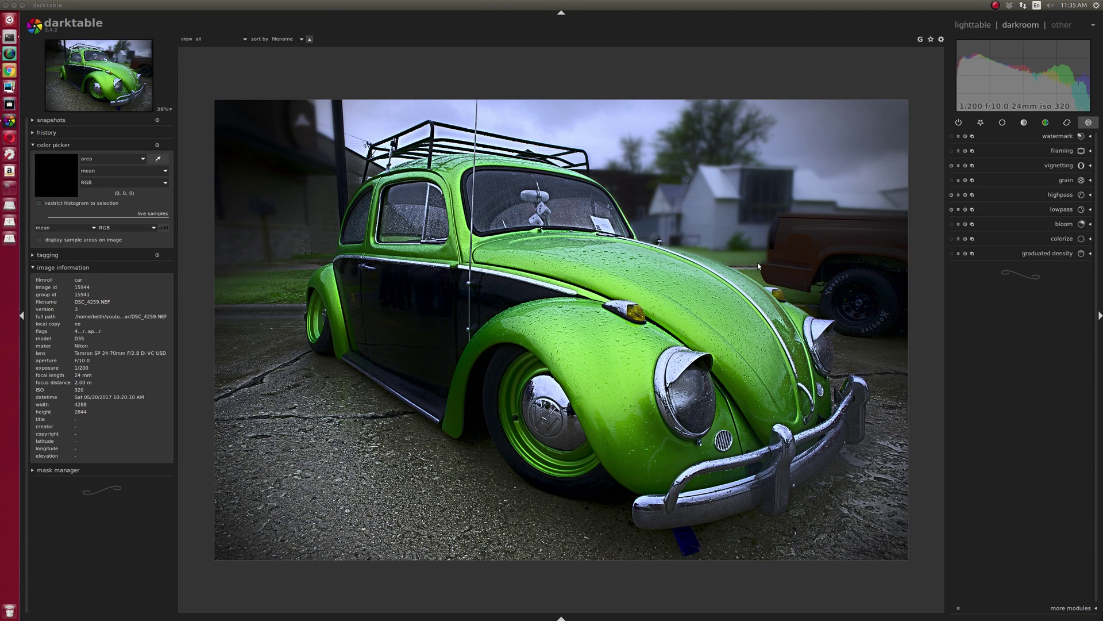
# - Feather the lowpass mask edges by setting mask blur to 21.8
pyautogui.scroll(3, 776, 264)
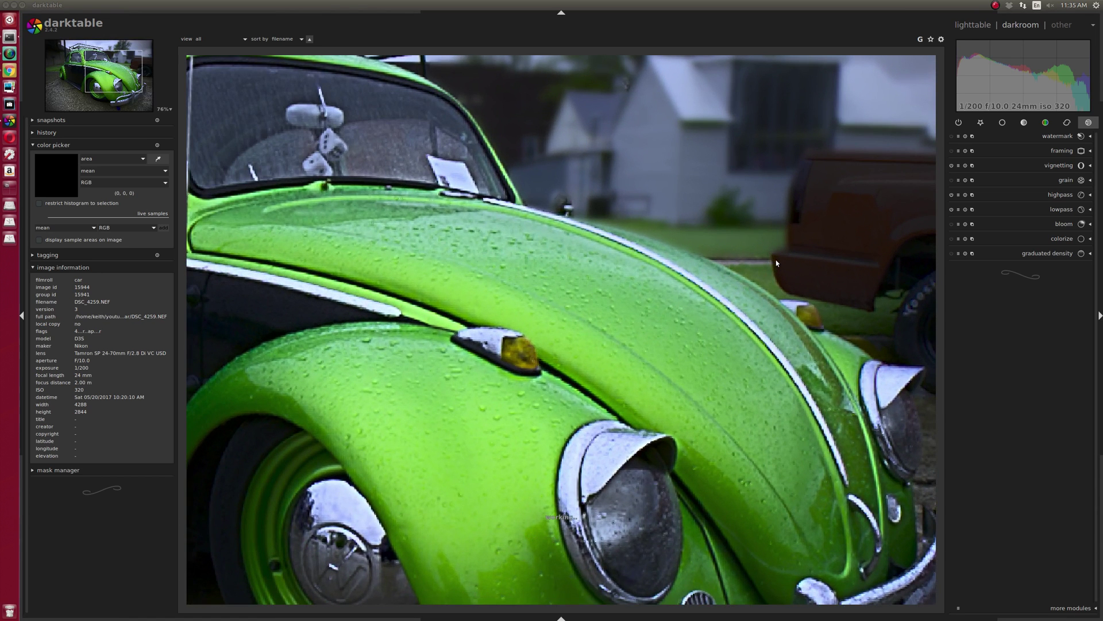
pyautogui.click(1063, 210)
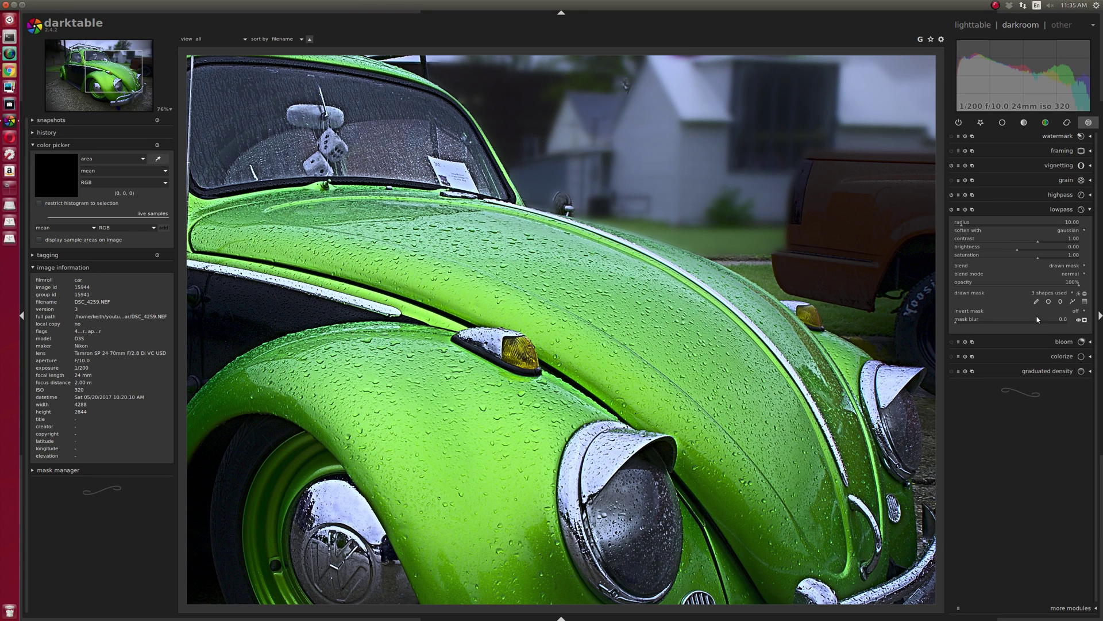
pyautogui.moveTo(967, 322); pyautogui.dragTo(985, 326)
pyautogui.click(979, 321)
pyautogui.scroll(-1, 847, 332)
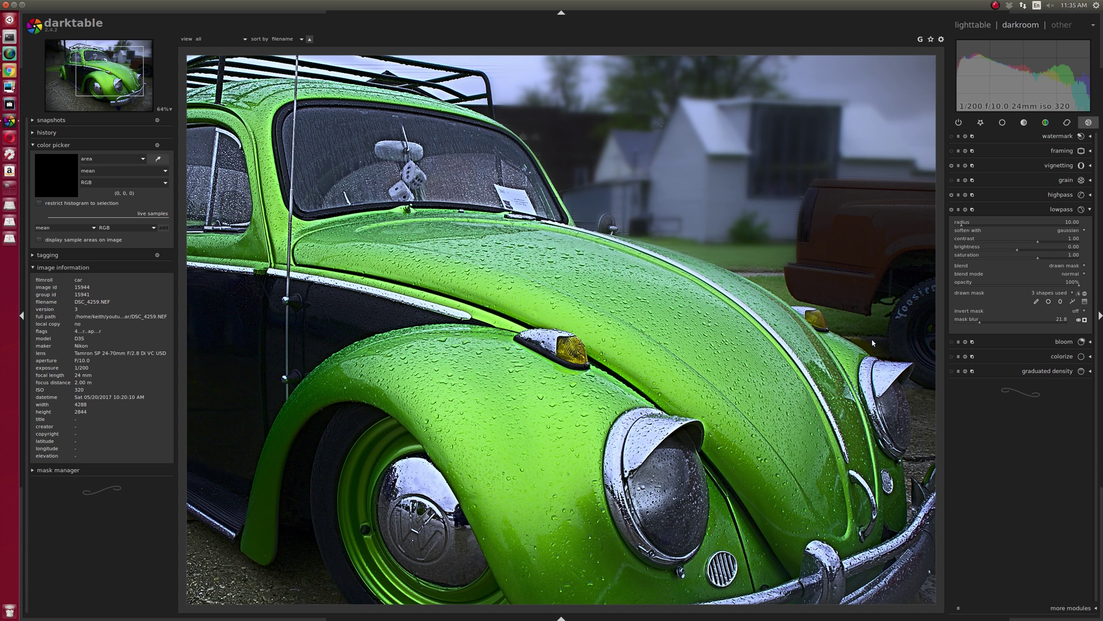
pyautogui.scroll(-1, 806, 362)
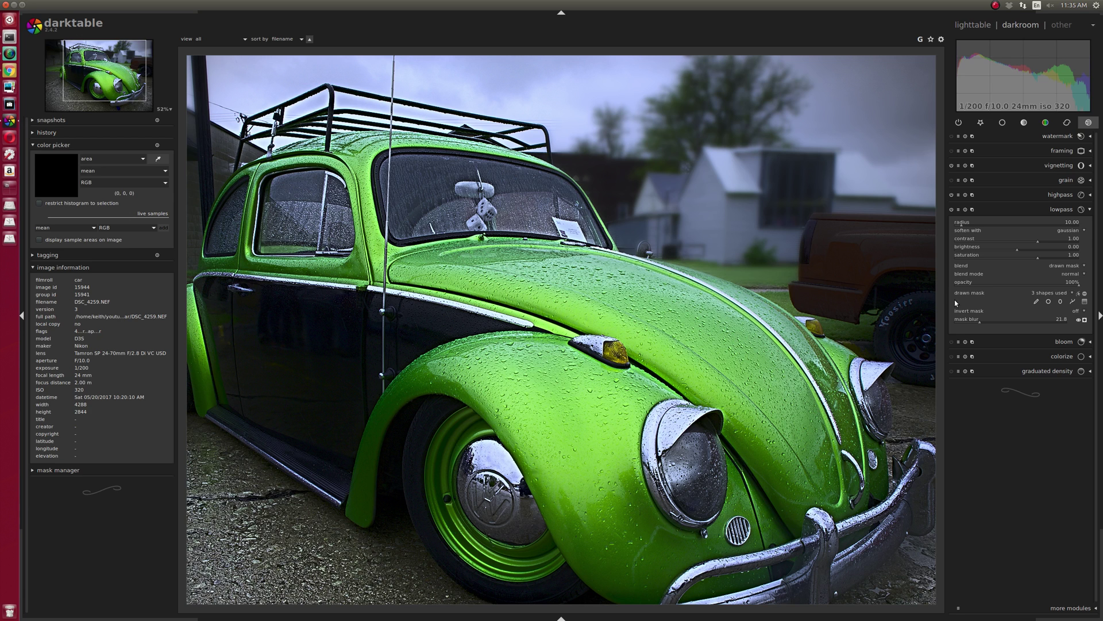
# - Outline the background houses with a new path shape in the lowpass mask
pyautogui.click(1072, 301)
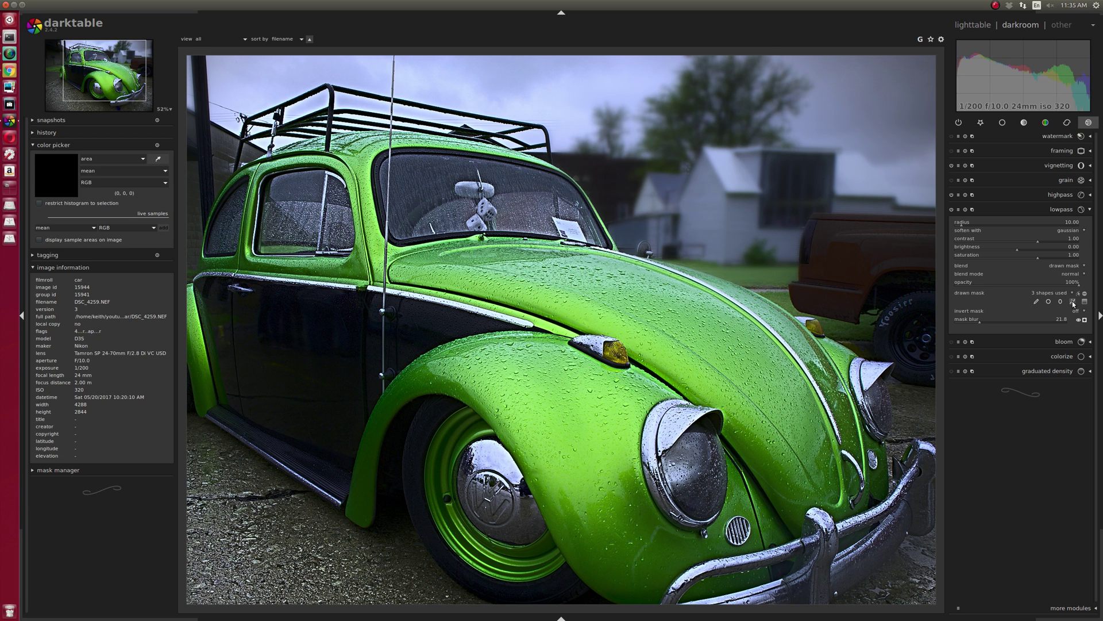
pyautogui.click(719, 378)
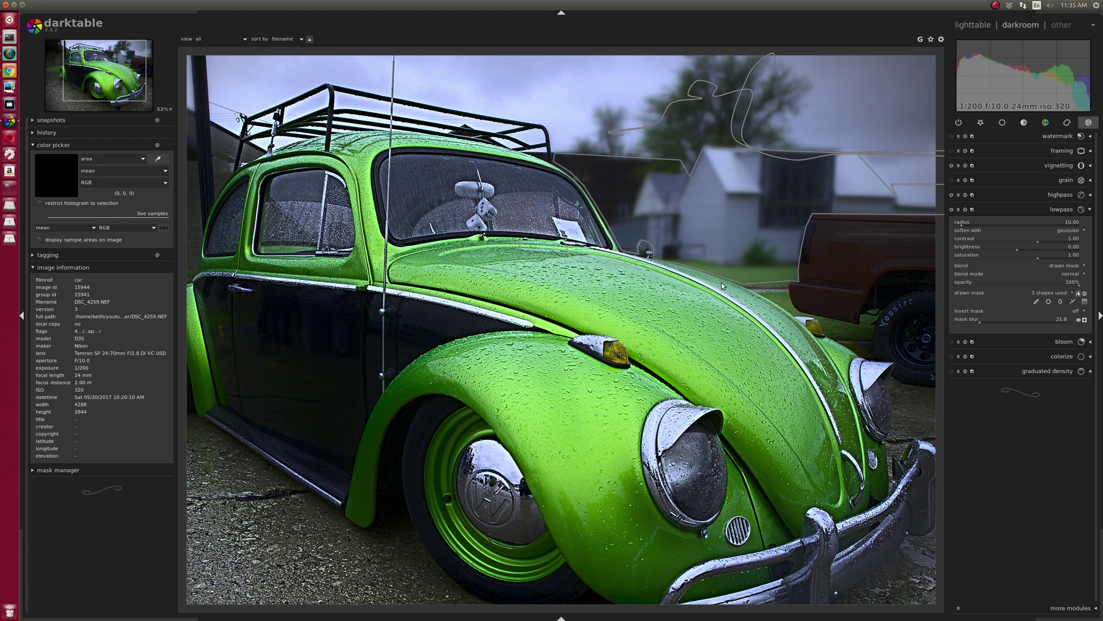
pyautogui.rightClick(606, 223)
# - Paint a brush stroke over the red pickup truck into the lowpass mask
pyautogui.scroll(-1, 860, 299)
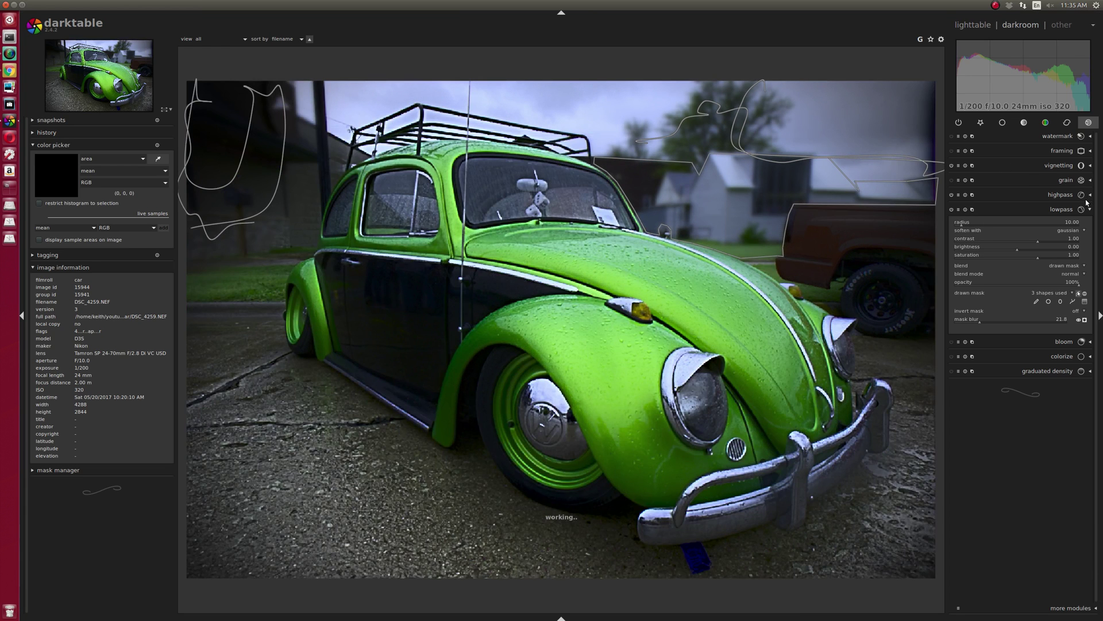
pyautogui.click(1044, 301)
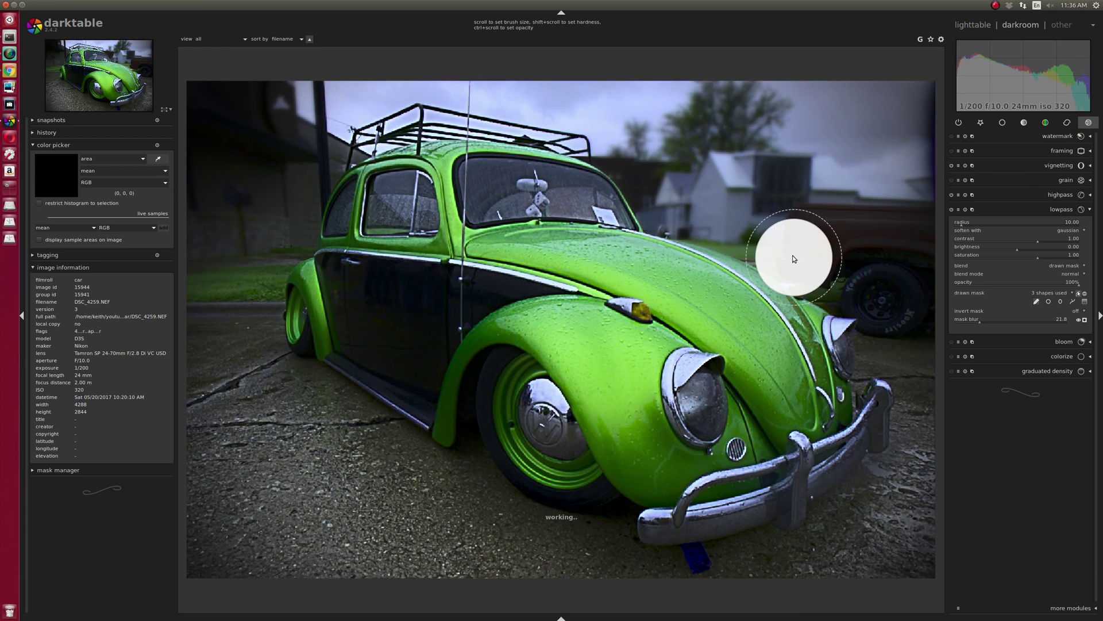
pyautogui.moveTo(825, 231)
pyautogui.mouseDown()
pyautogui.moveTo(898, 230)
pyautogui.moveTo(915, 231)
pyautogui.moveTo(840, 225)
pyautogui.moveTo(924, 245)
pyautogui.moveTo(878, 251)
pyautogui.moveTo(903, 298)
pyautogui.moveTo(805, 240)
pyautogui.mouseUp()
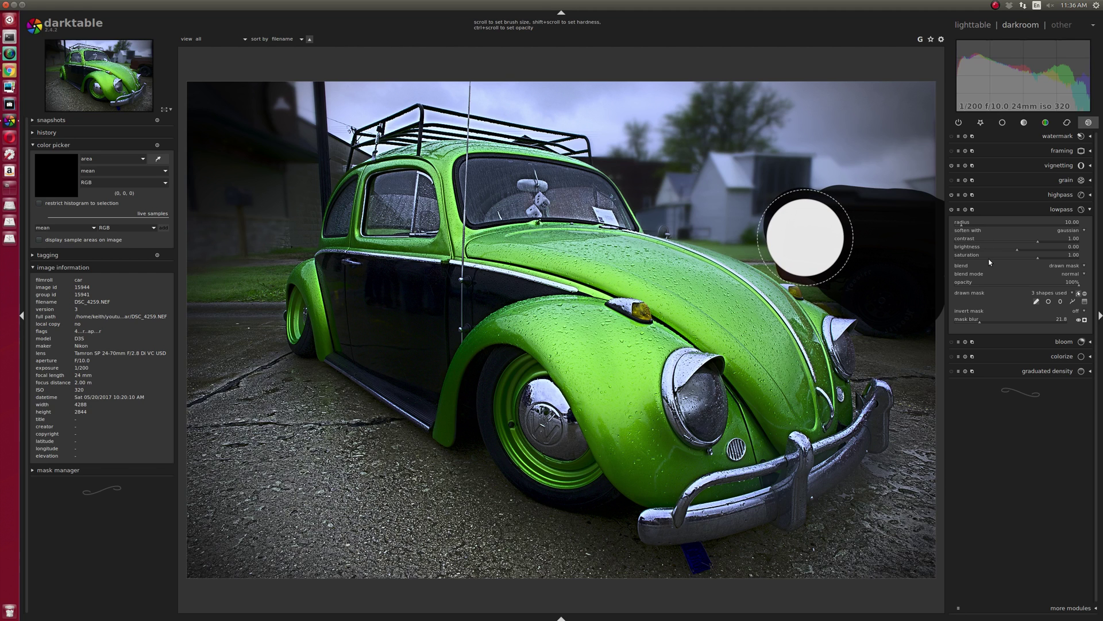
pyautogui.click(1056, 210)
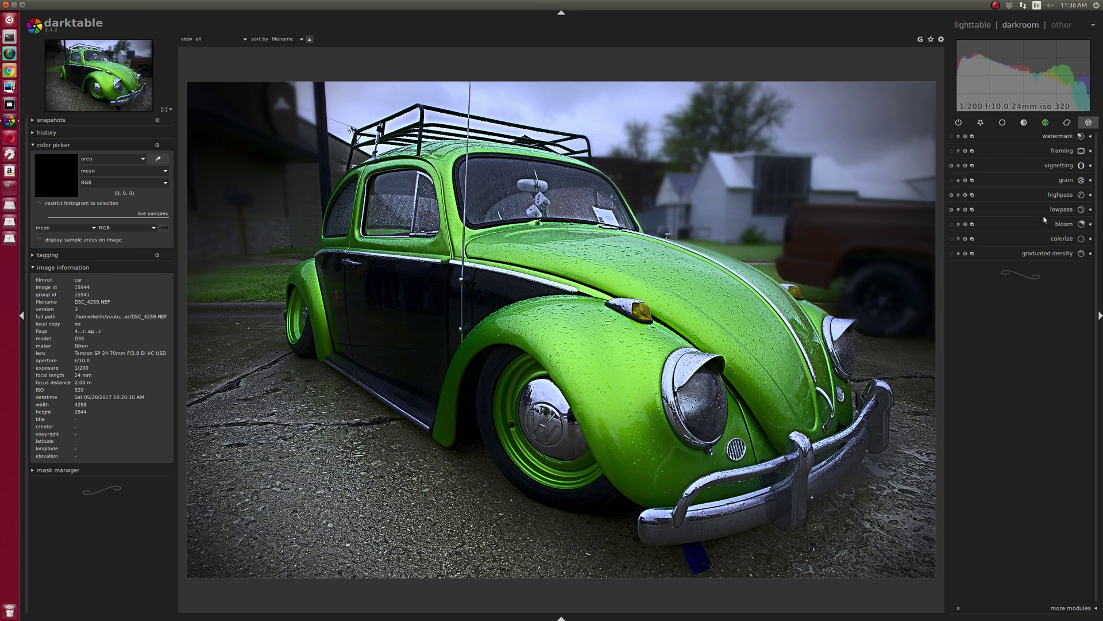
# - Add a smaller brush dab on the pickup truck, bringing the mask to 5 shapes
pyautogui.click(1061, 210)
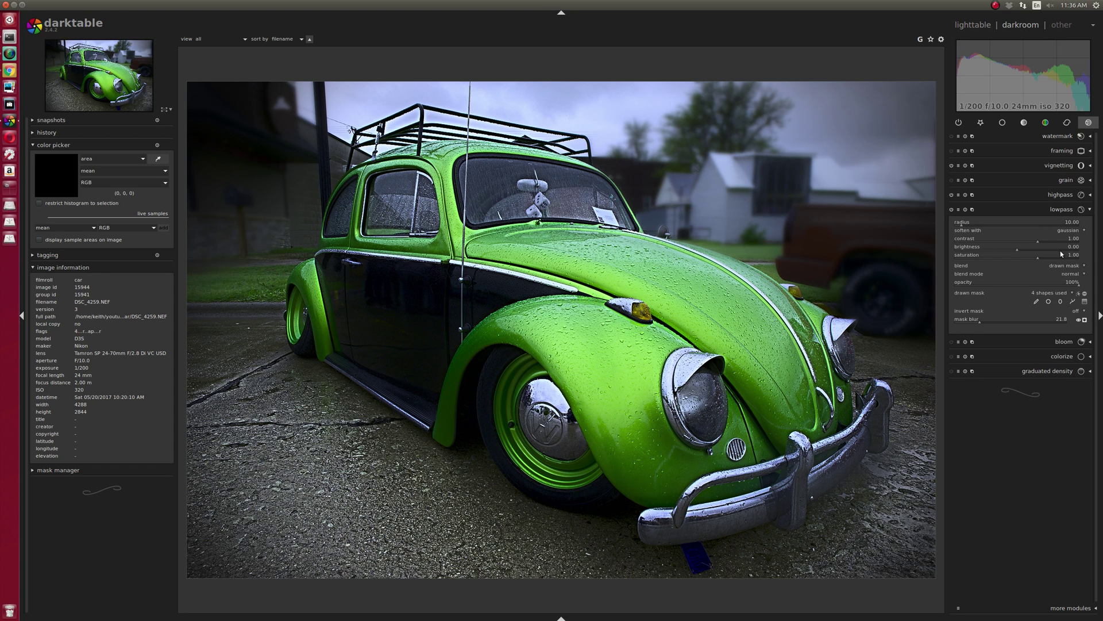
pyautogui.click(1050, 303)
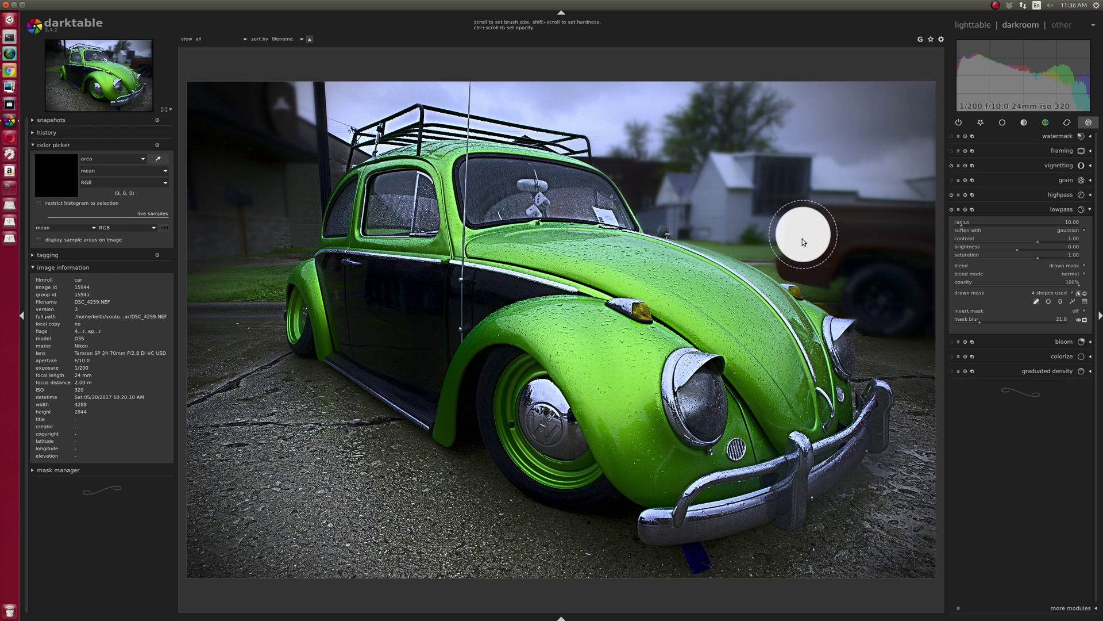
pyautogui.scroll(-8, 802, 242)
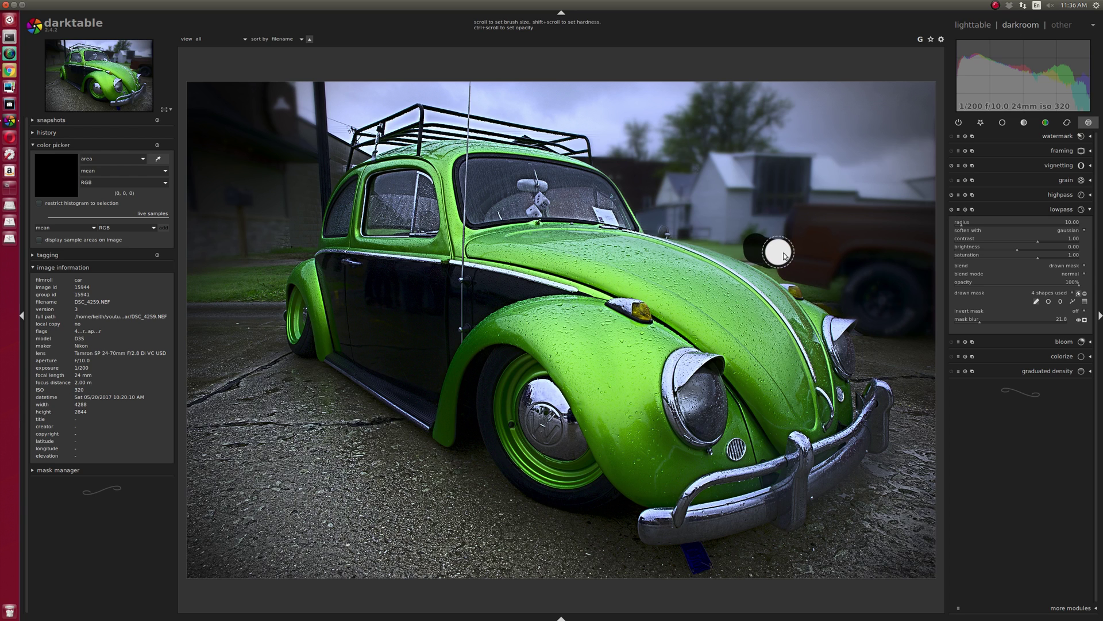
pyautogui.click(782, 247)
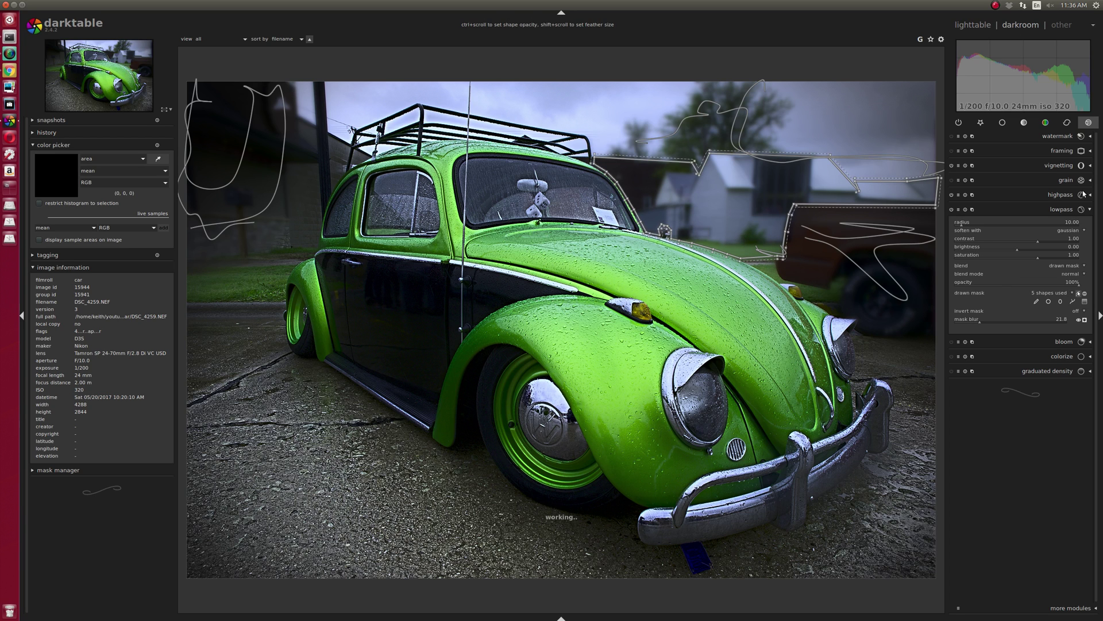
pyautogui.click(1060, 208)
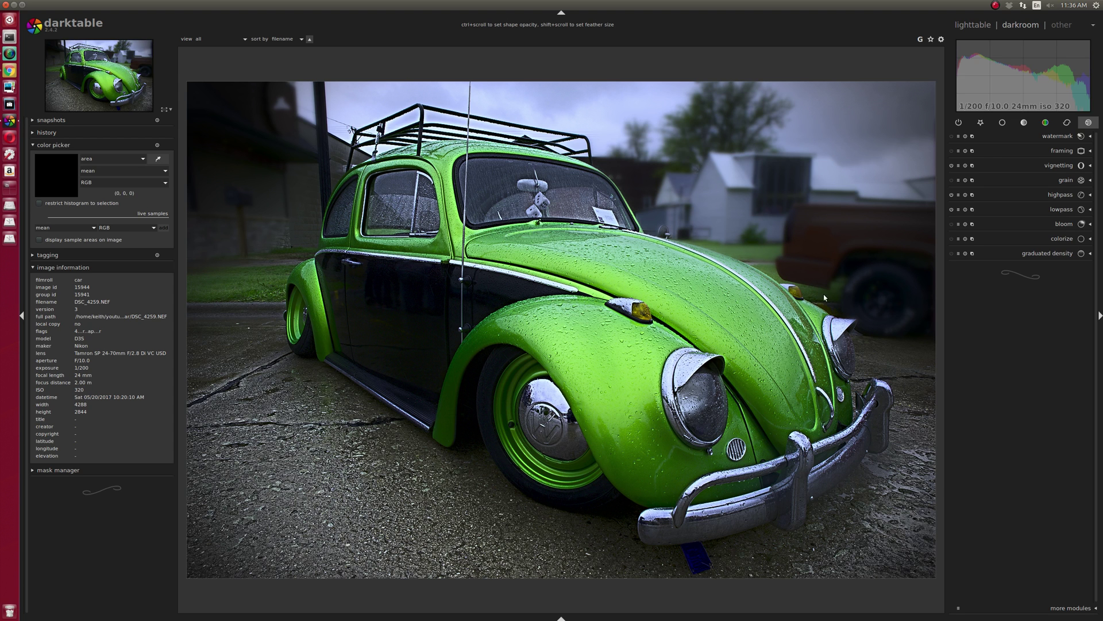
pyautogui.scroll(-1, 825, 298)
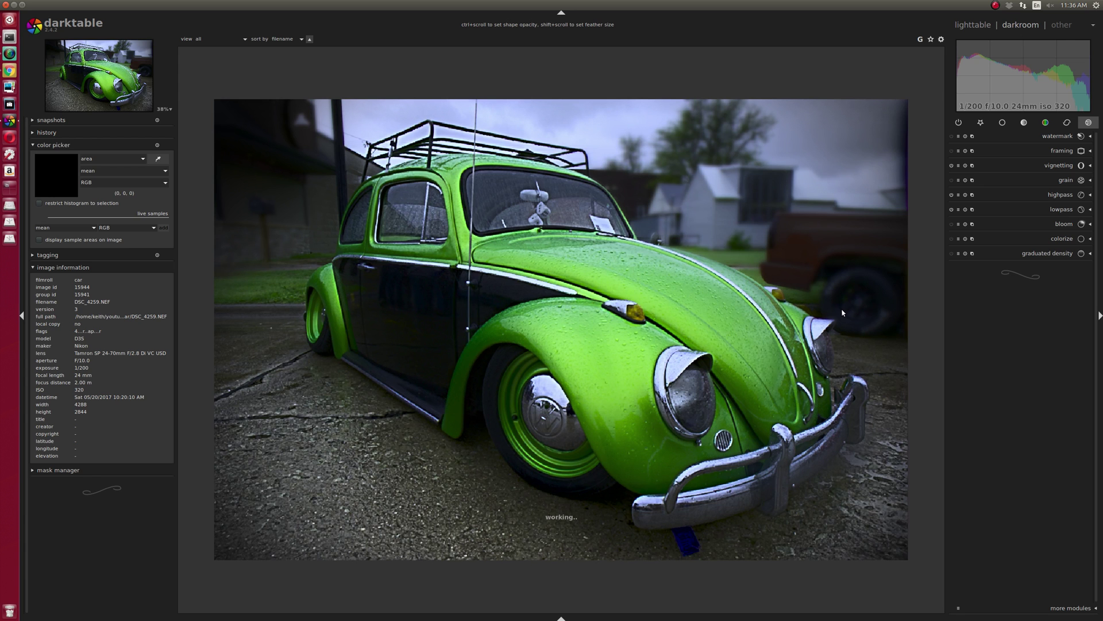